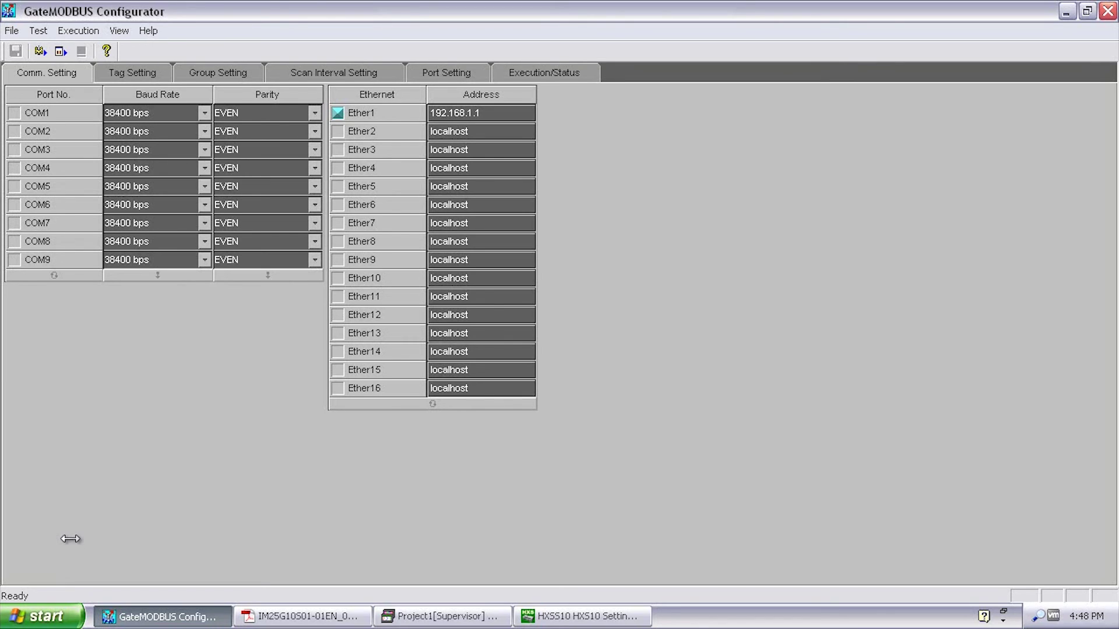
Launch GateMODBUS from Start > All Programs > YOKOGAWA DAQWORX > GateMODBUS
click(51, 621)
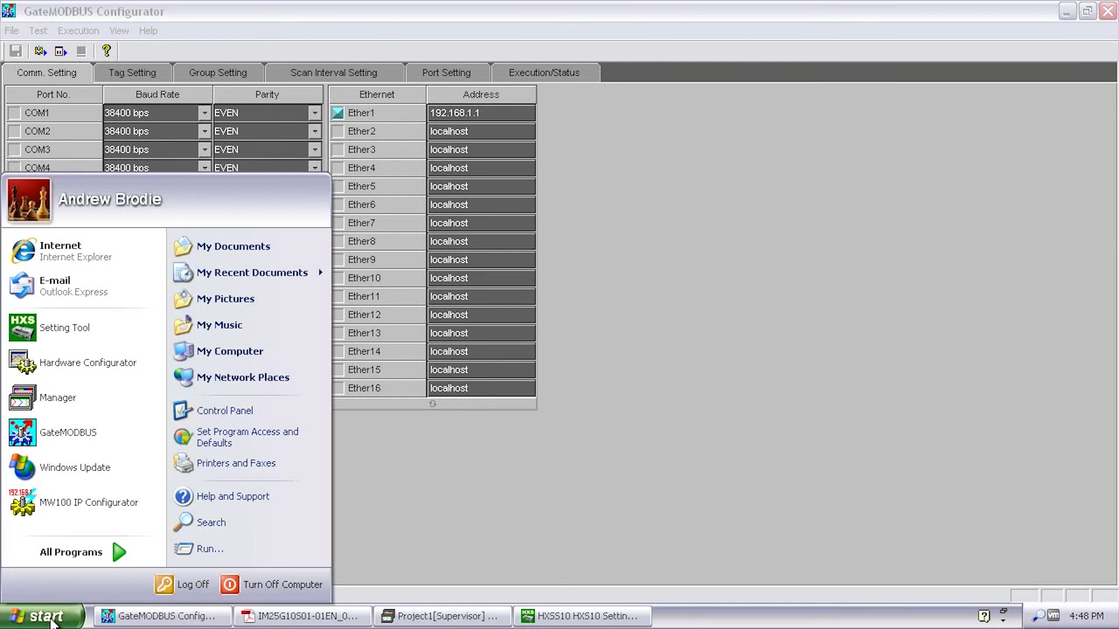
mouse_move(82, 550)
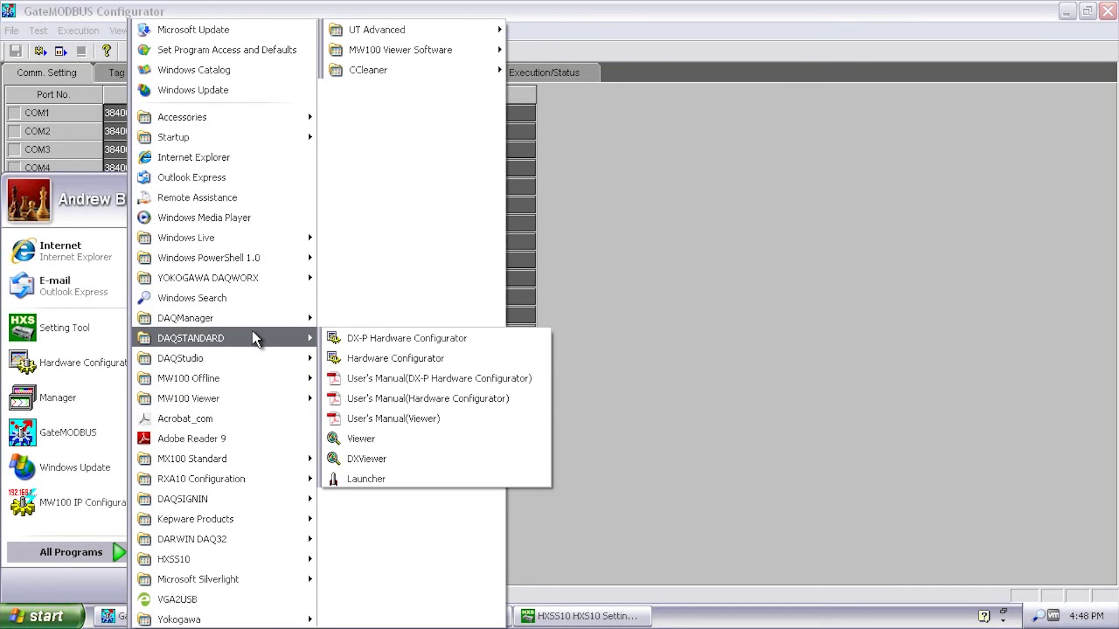
mouse_move(273, 284)
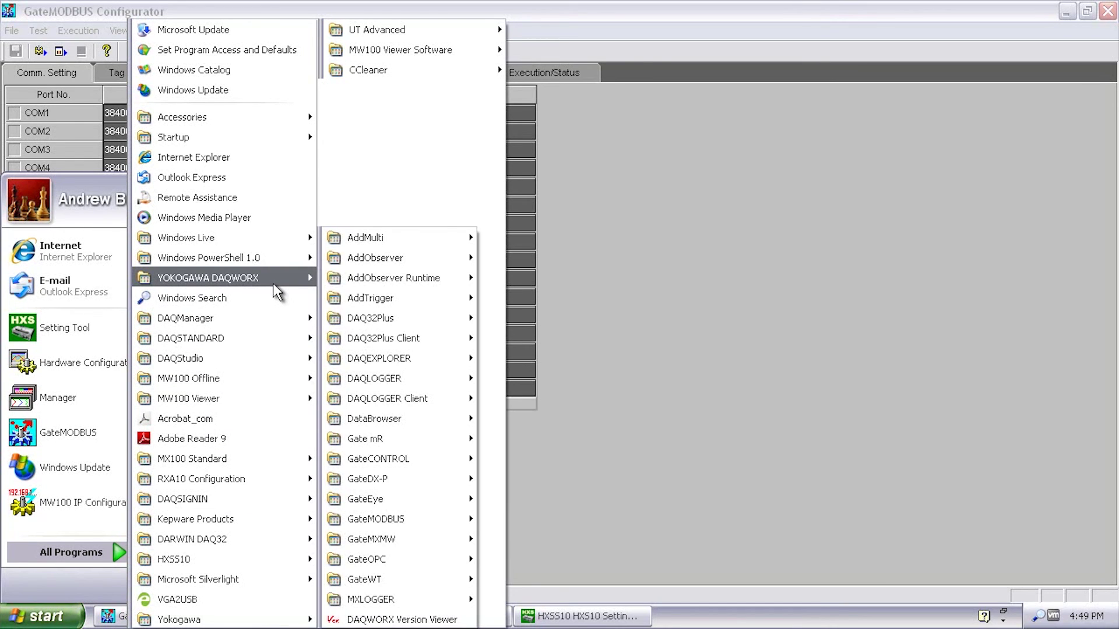
mouse_move(398, 382)
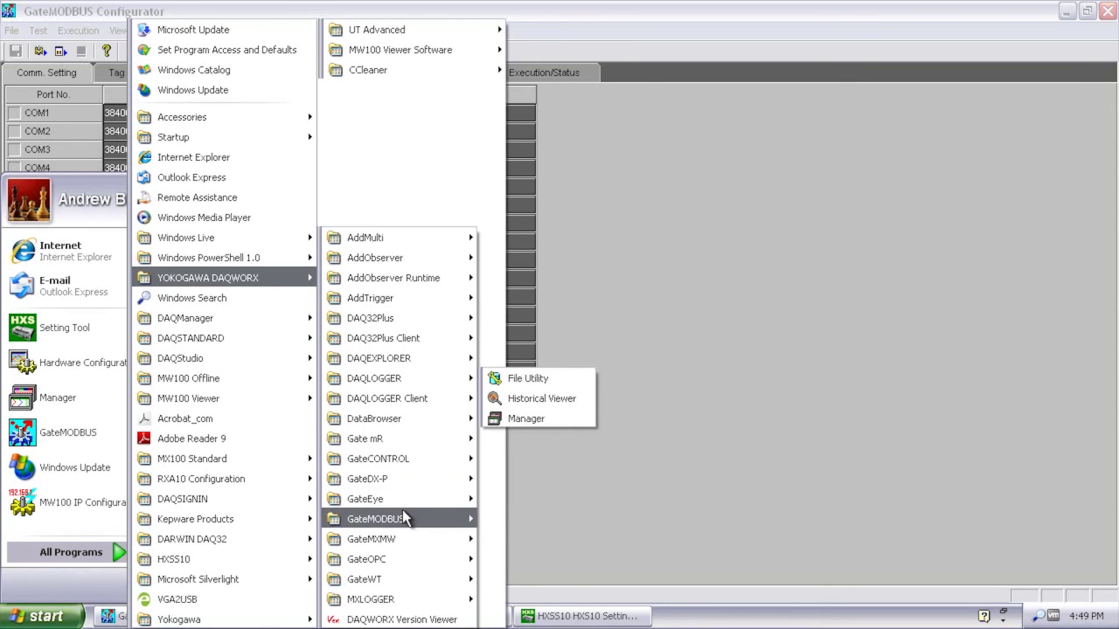
mouse_move(404, 517)
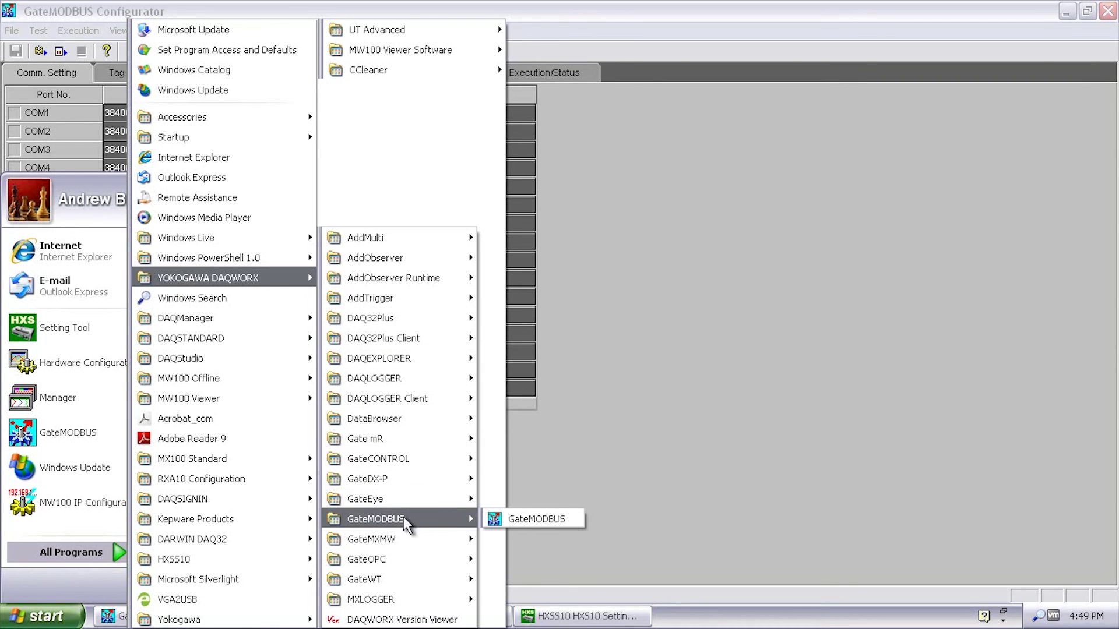
click(532, 522)
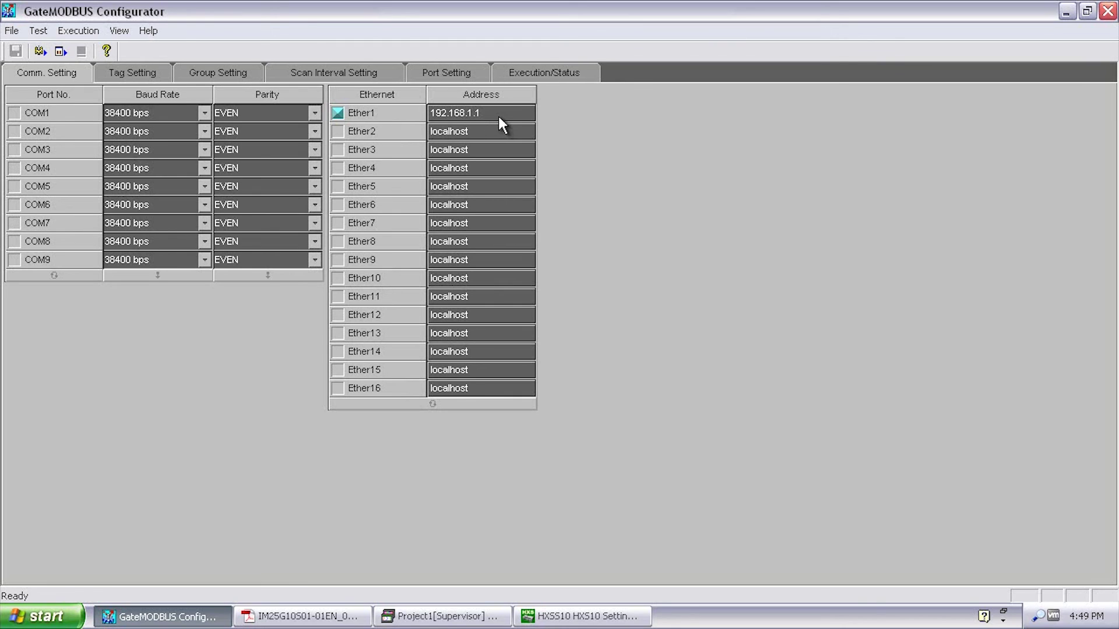
Review the tag table for TAG001–TAG003 on Ether1 and glance at the Comm. Setting
click(146, 73)
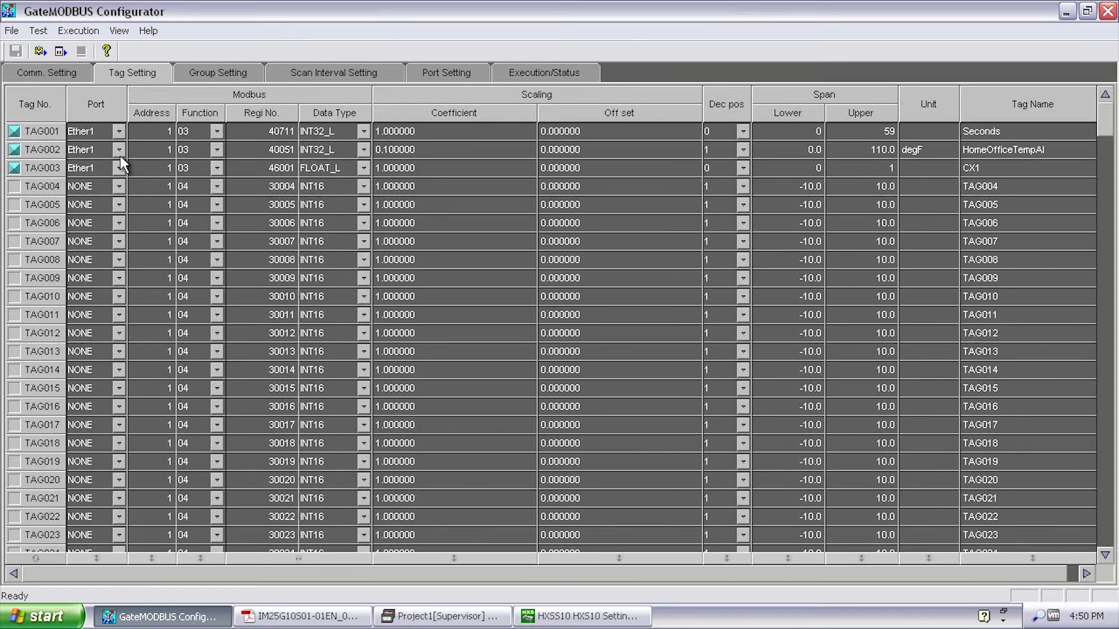
click(91, 77)
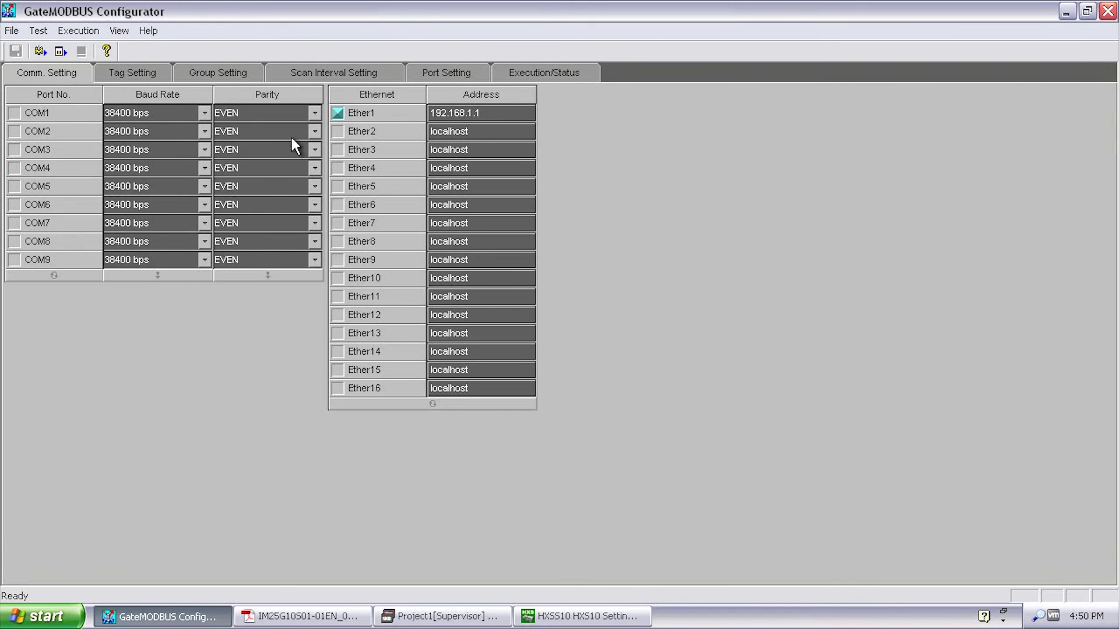
click(126, 73)
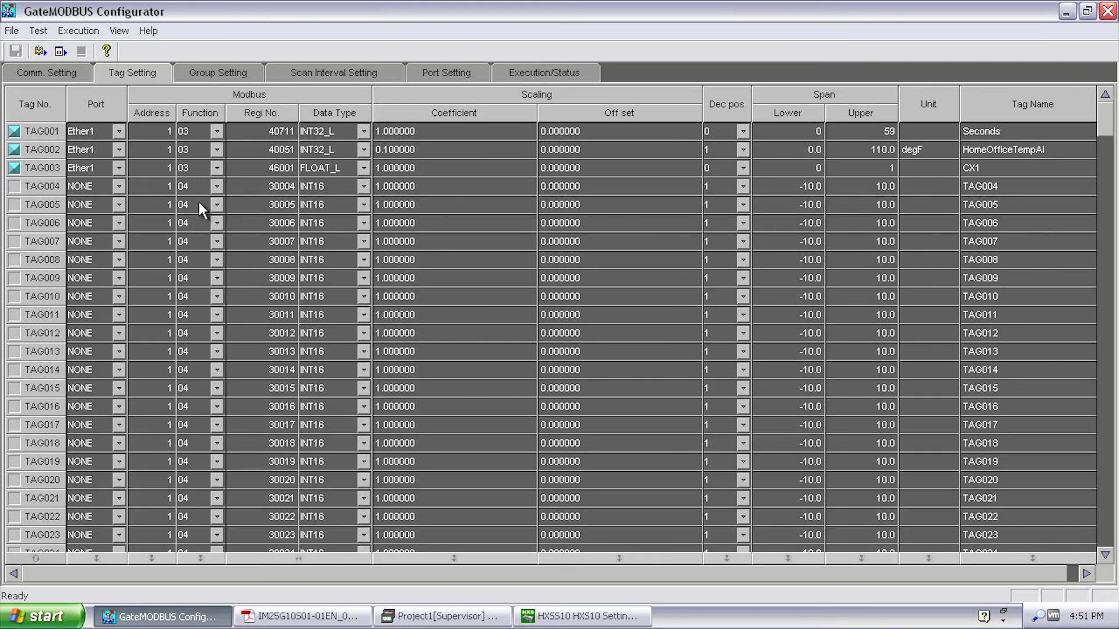
Keep function code 03 for TAG001, then bring up the HXS10 software manual
click(218, 131)
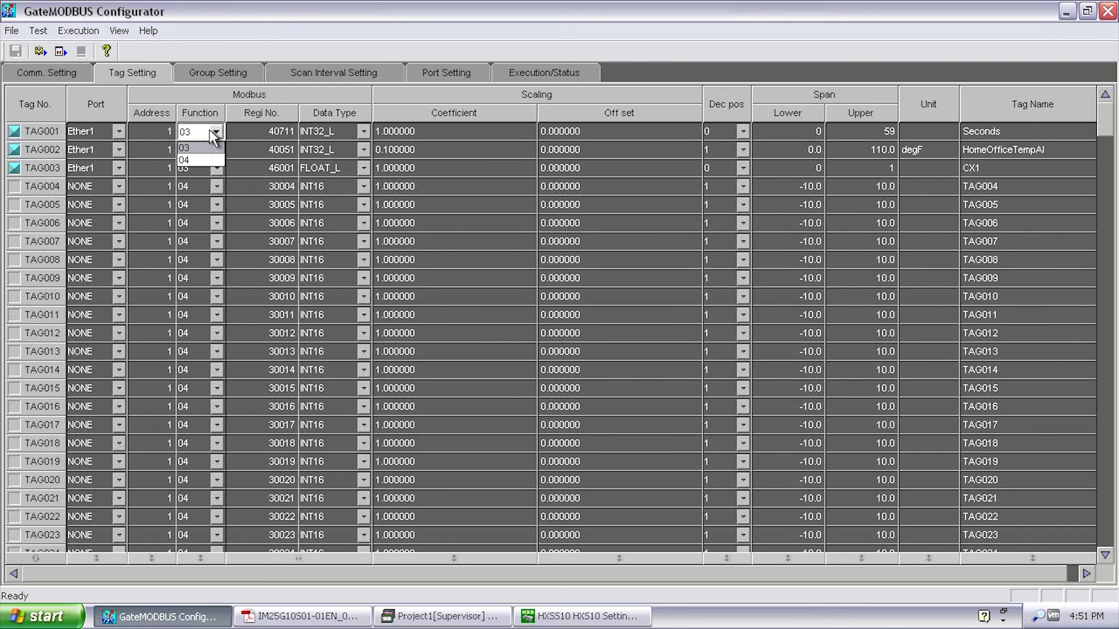
click(209, 129)
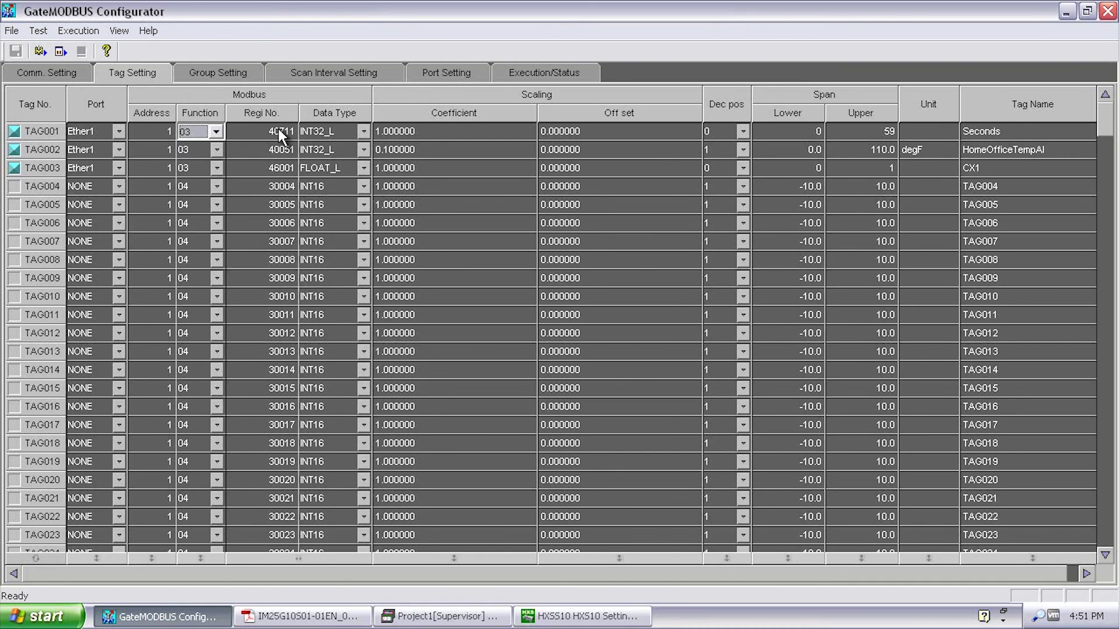
click(307, 615)
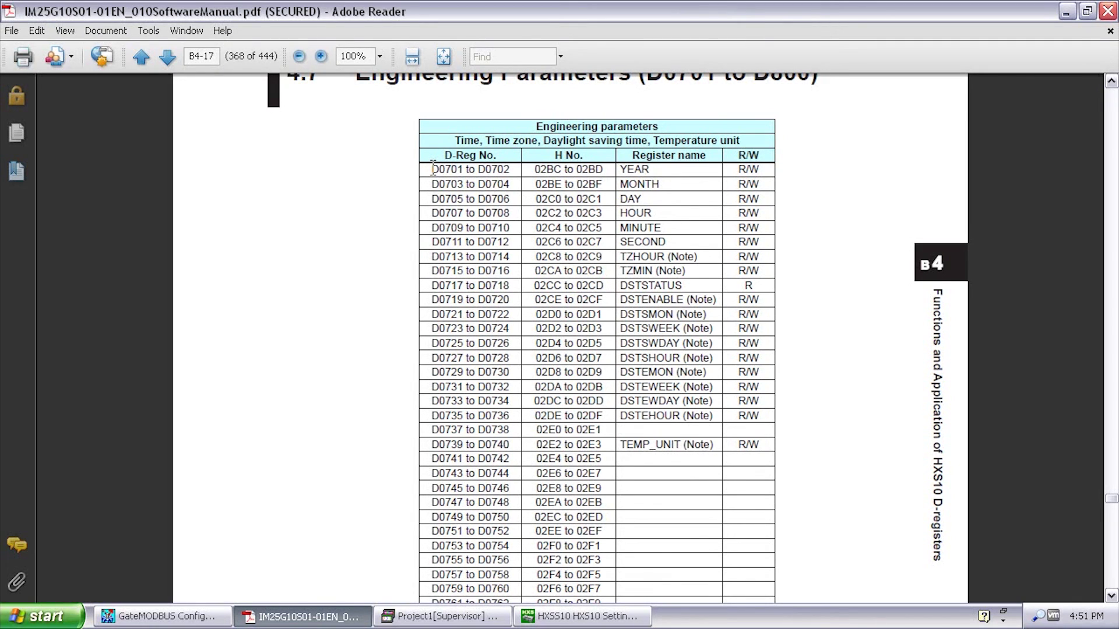
Highlight register numbers D0701 (YEAR) and D0711 (SECOND) in the engineering parameters table
drag(445, 169, 464, 169)
drag(444, 242, 458, 245)
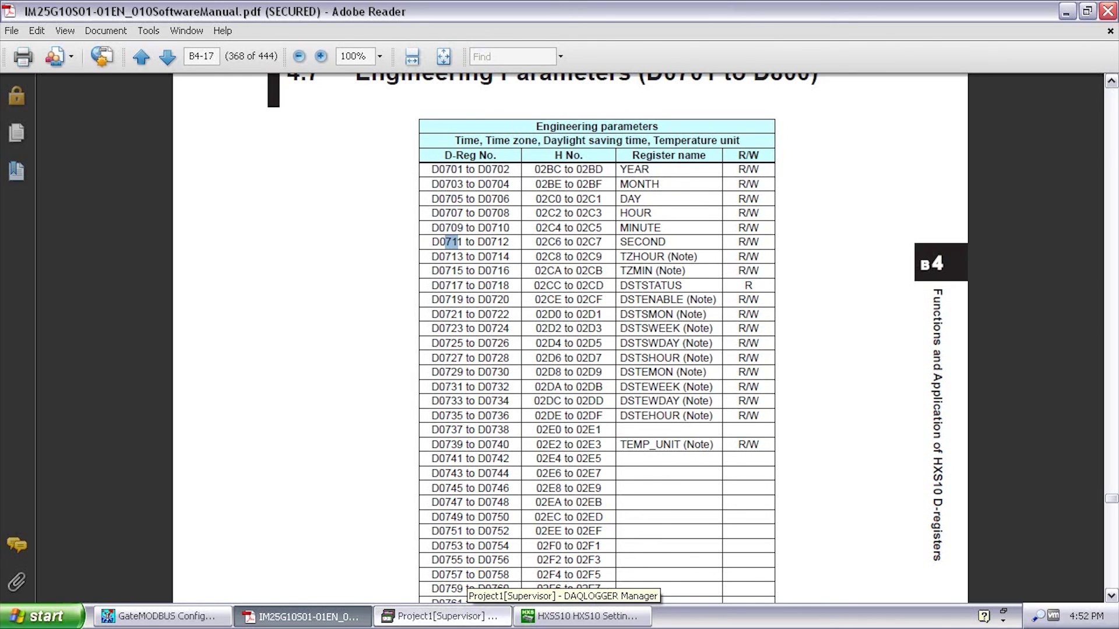
click(166, 615)
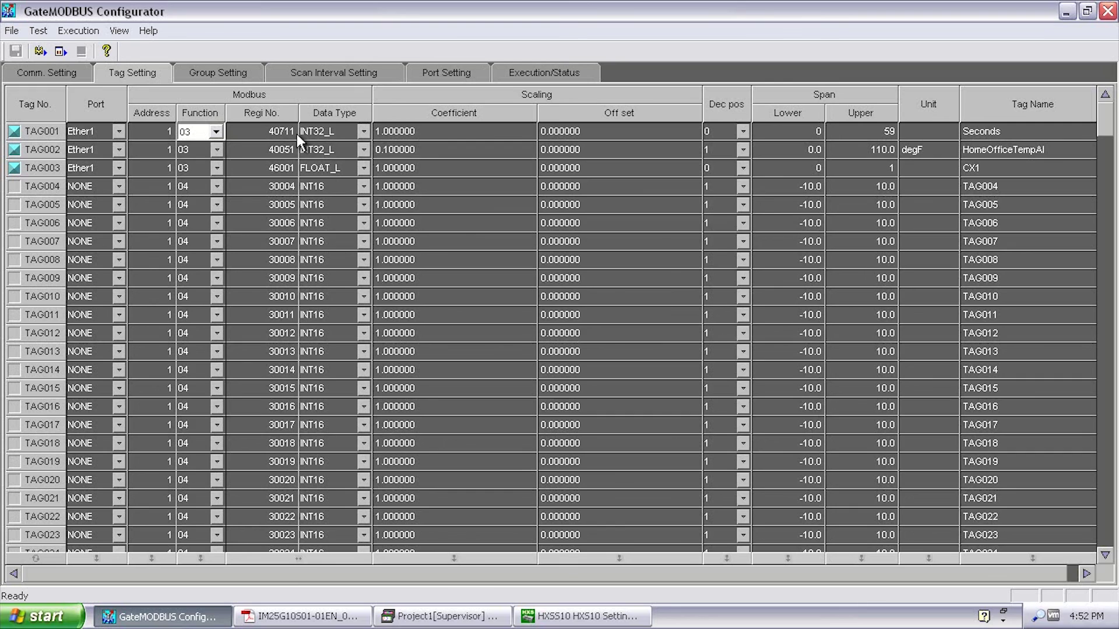
Open TAG001's Data Type list, where INT32_L is current
click(362, 133)
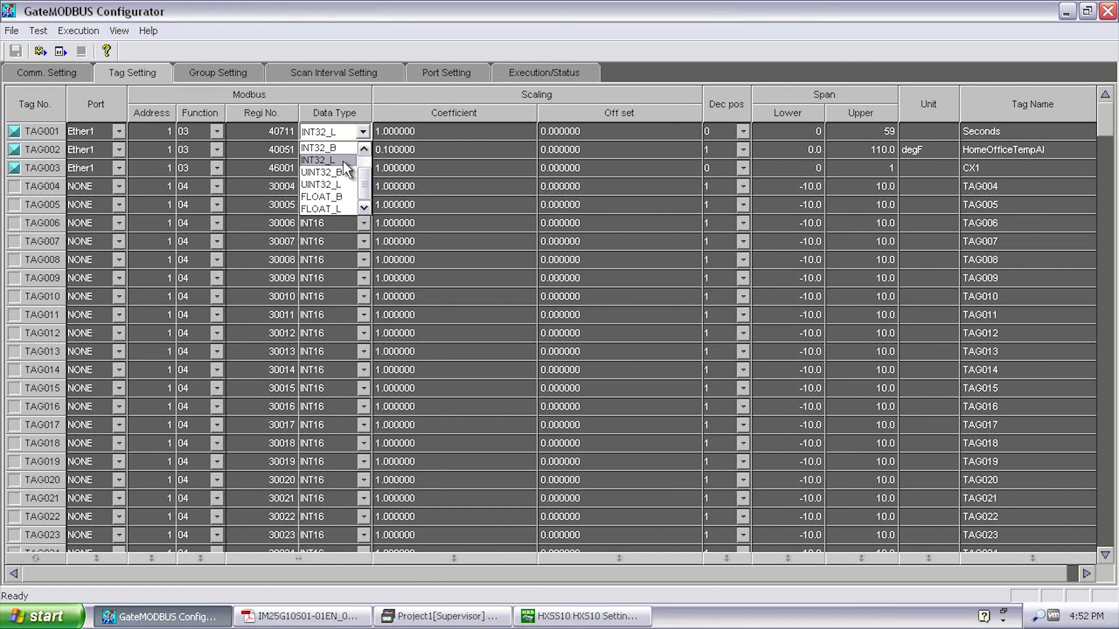
Leave TAG001's data type at INT32_L
click(390, 113)
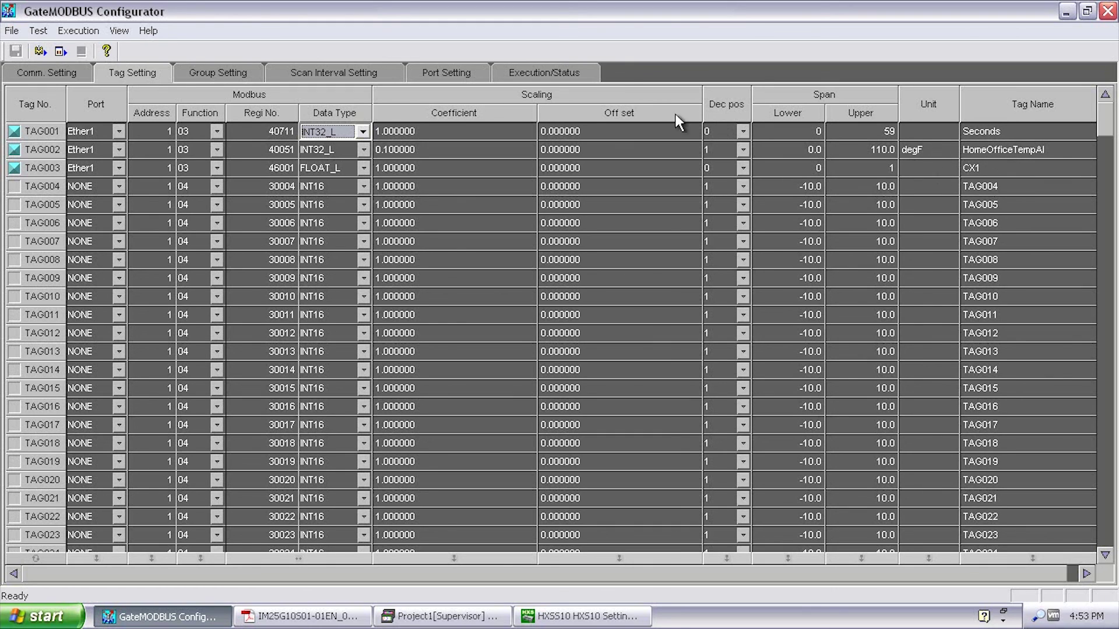
Check group HXS10's tags, then view the 1000 msec scan settings and 30 sec retry interval
click(236, 73)
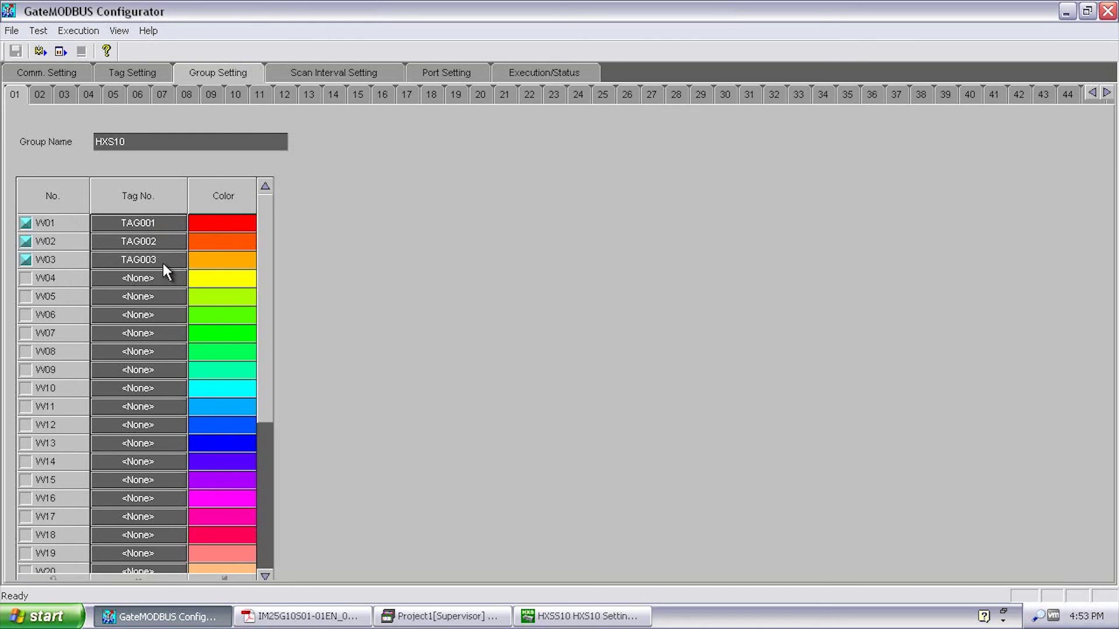
click(362, 75)
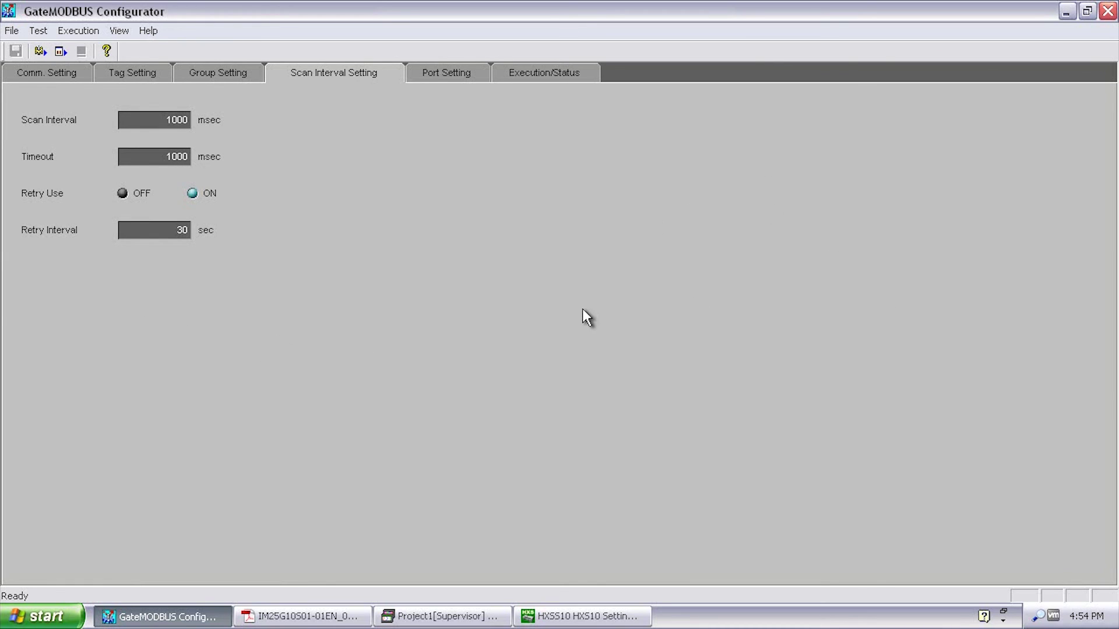
Check monitor port 50293 and start the gateway running as a process
click(462, 77)
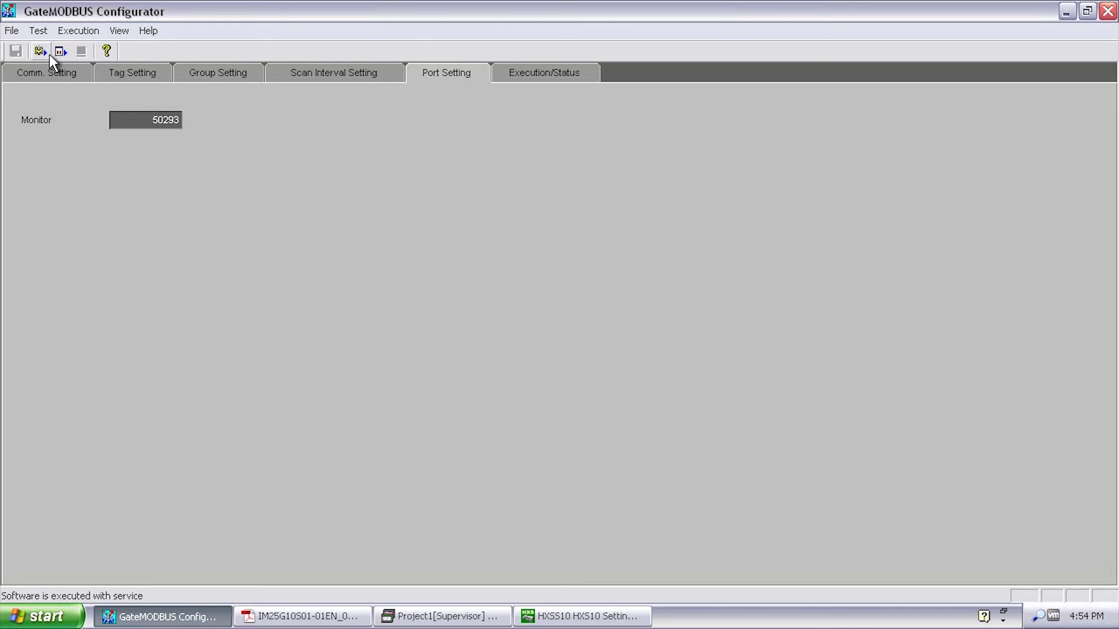
click(58, 52)
click(59, 53)
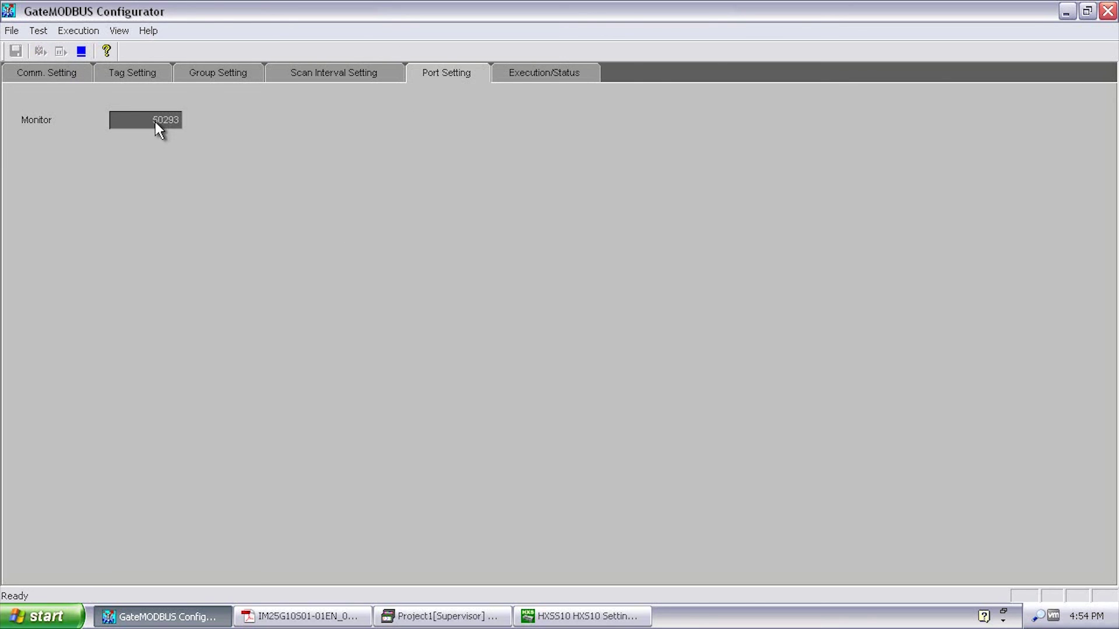
Minimise the configurator and the manual, and bring up DAQLOGGER Manager
click(1066, 12)
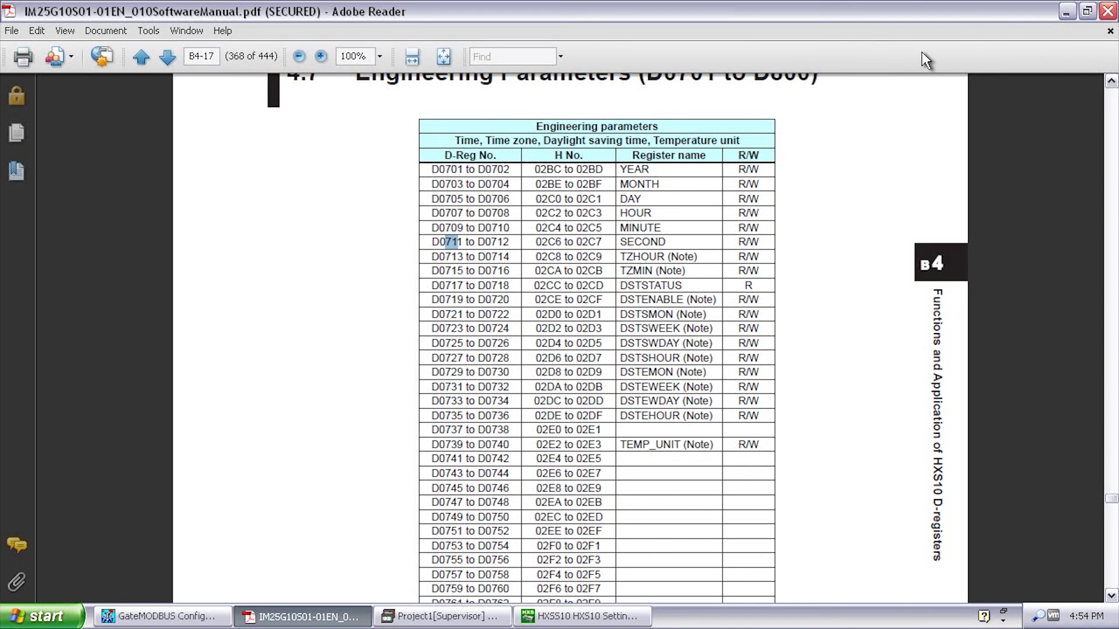
click(1066, 13)
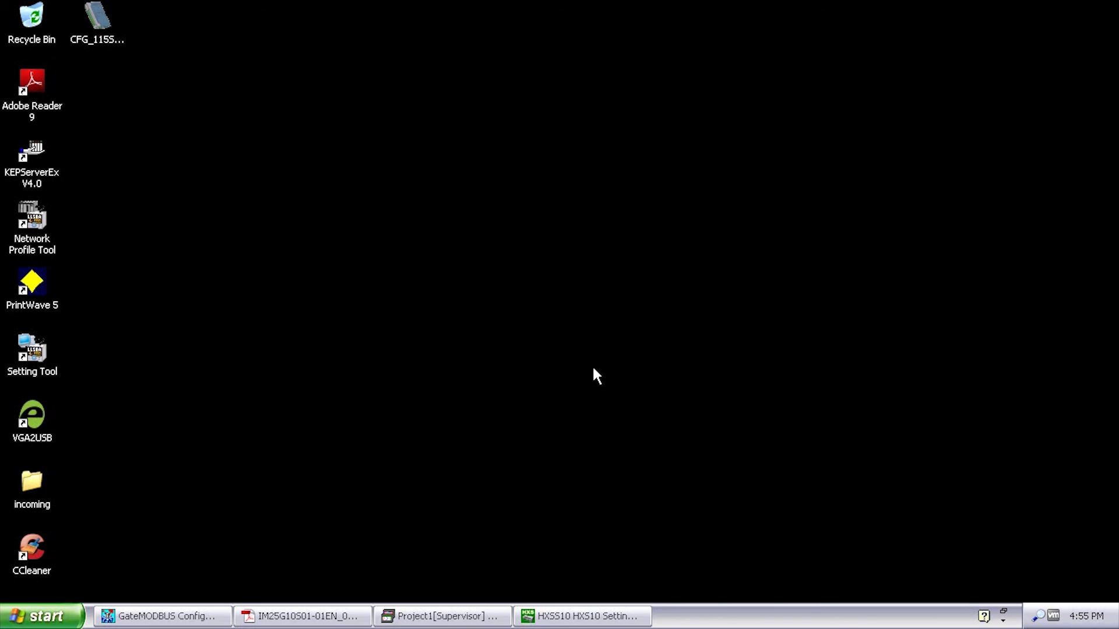
click(426, 618)
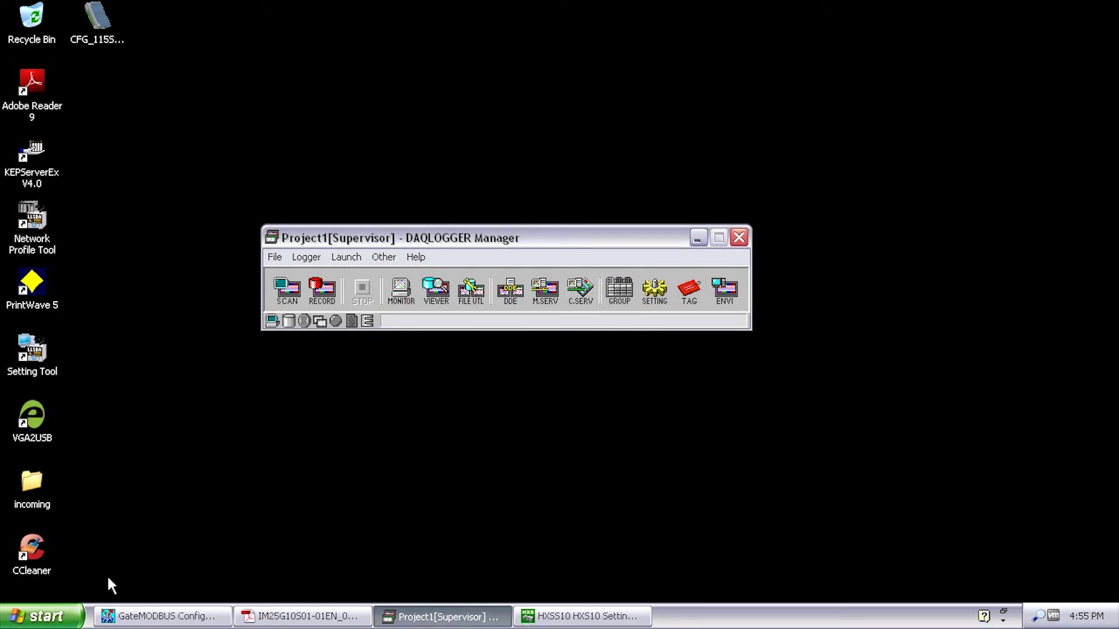
Launch DAQLOGGER Manager from the installed programs and open its Software Configurator
click(41, 616)
mouse_move(102, 551)
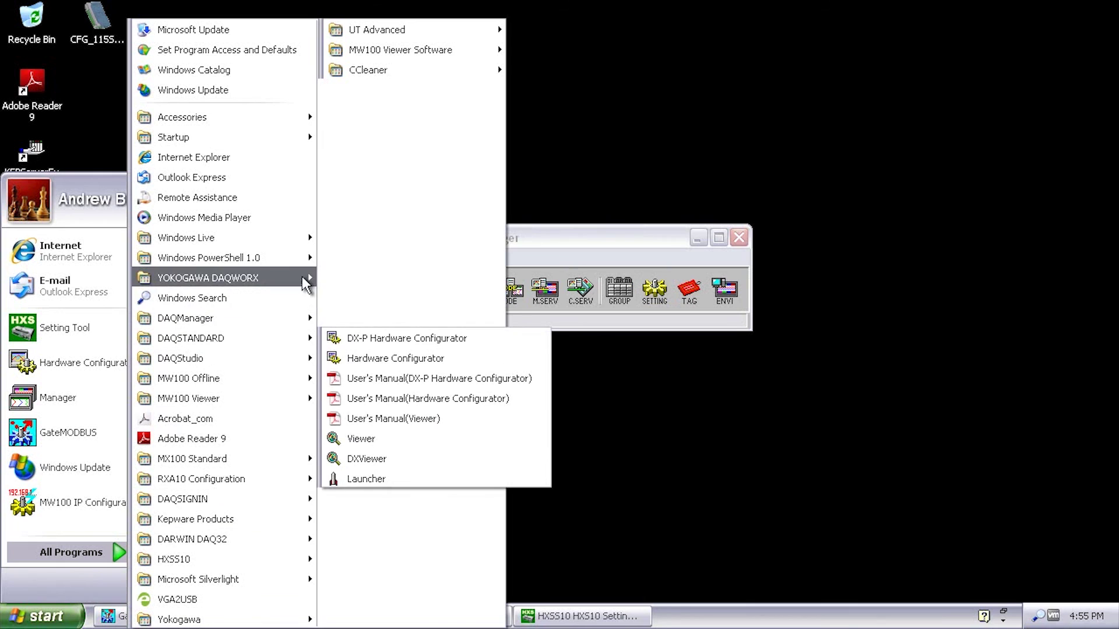
mouse_move(302, 276)
mouse_move(400, 375)
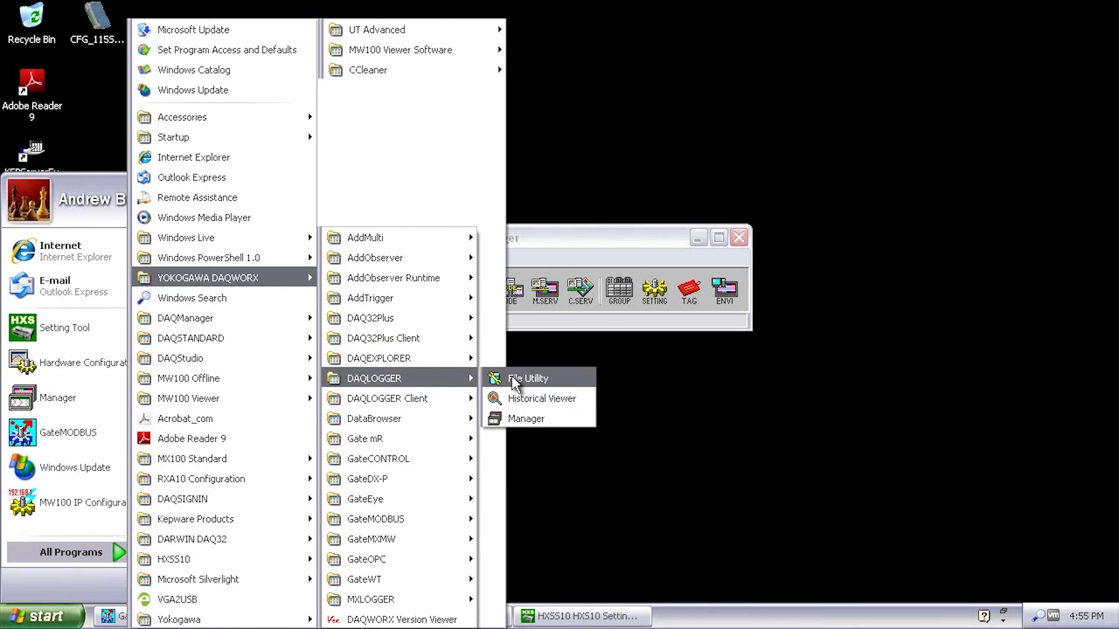
click(585, 259)
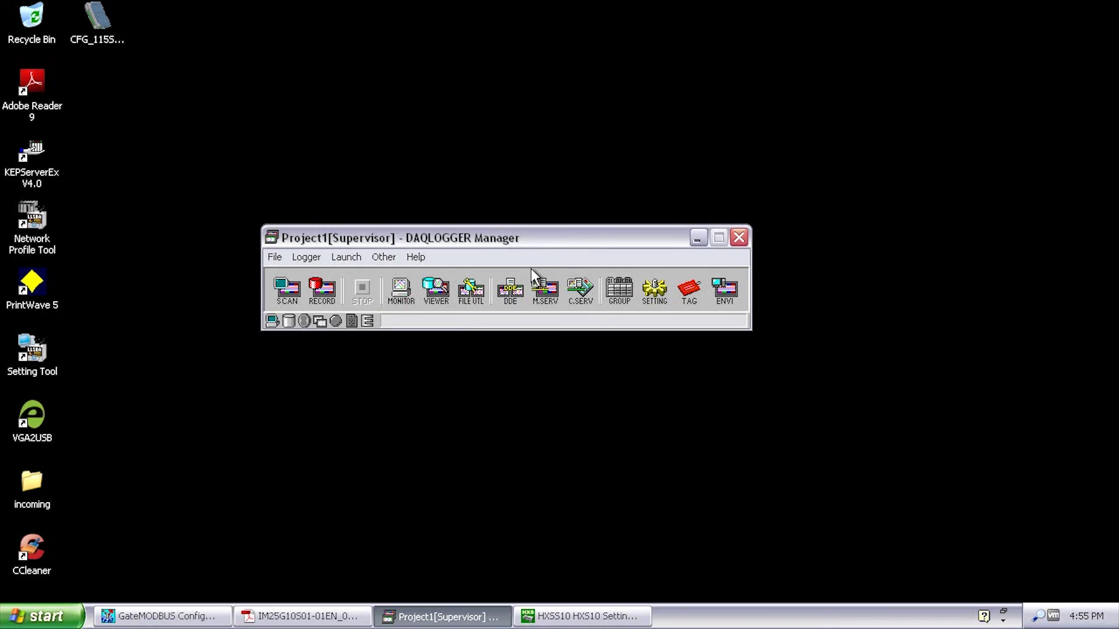
click(723, 295)
Keep Gate as recorder 01's model and confirm its localhost address with port 50293
click(315, 153)
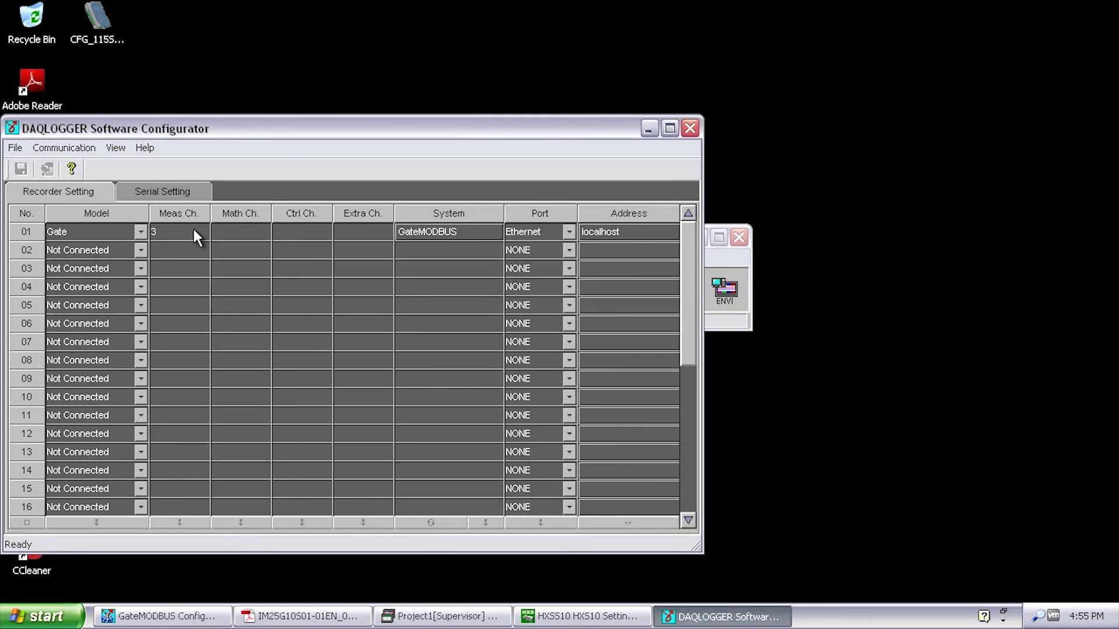
click(142, 231)
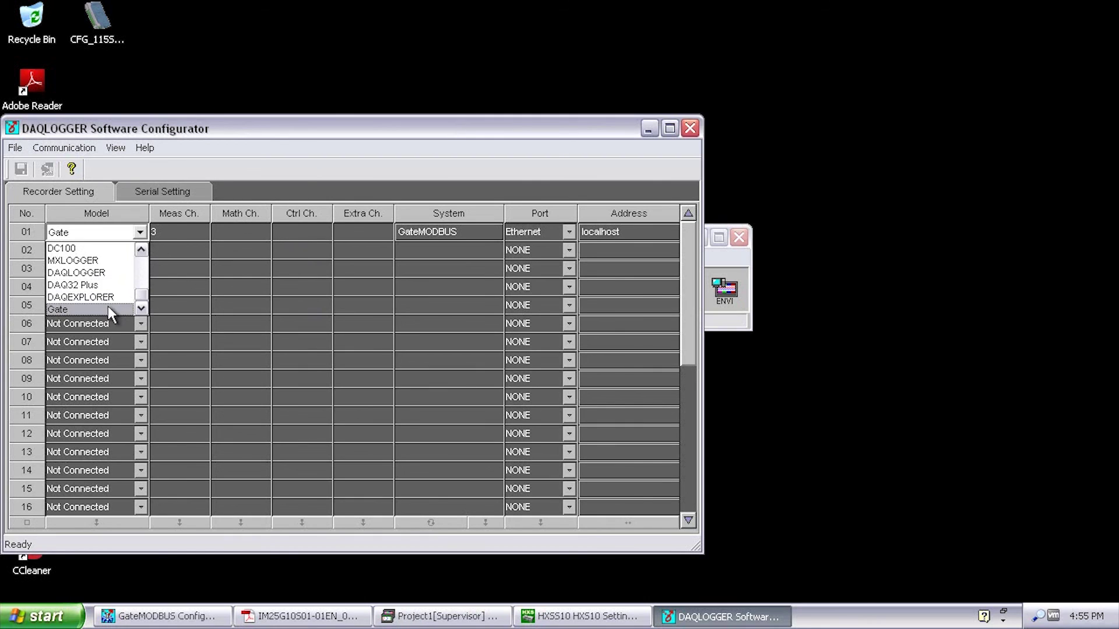
click(229, 183)
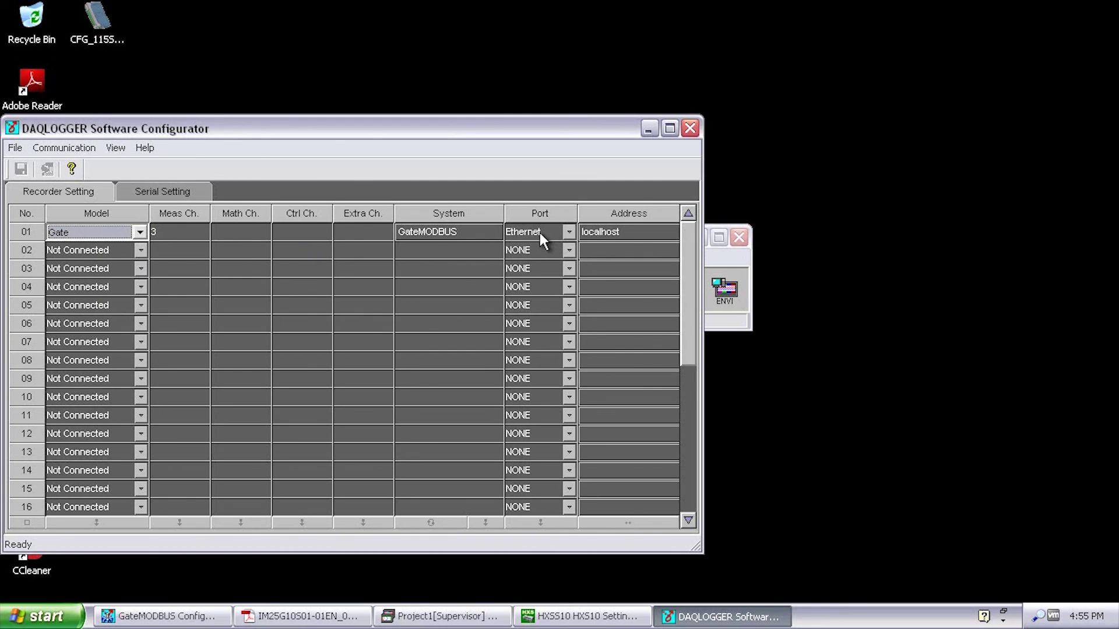
double_click(628, 233)
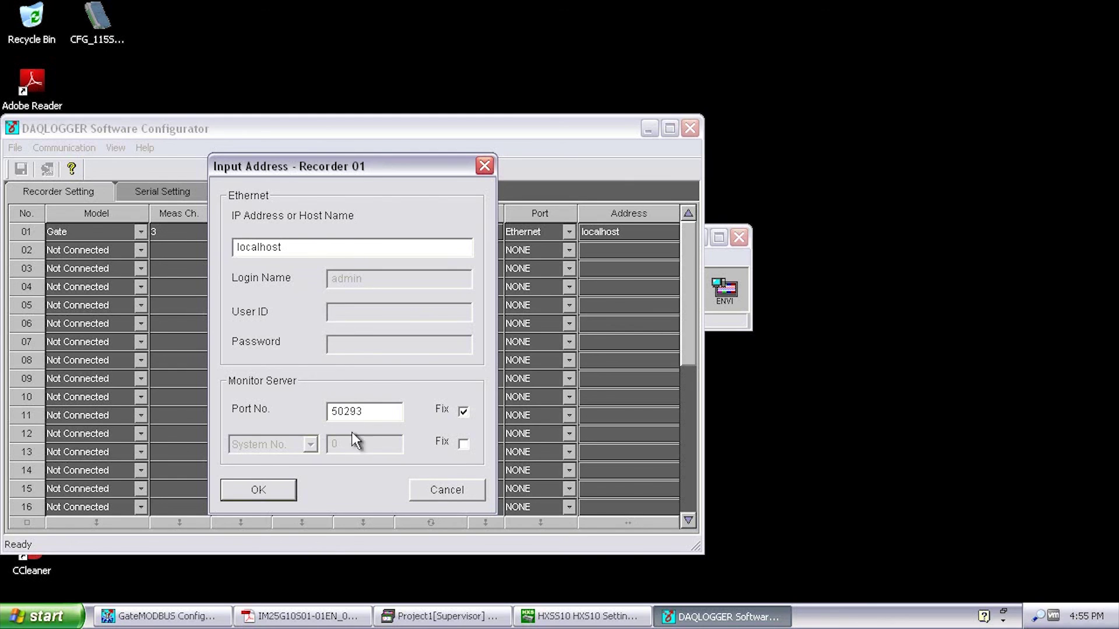
click(222, 616)
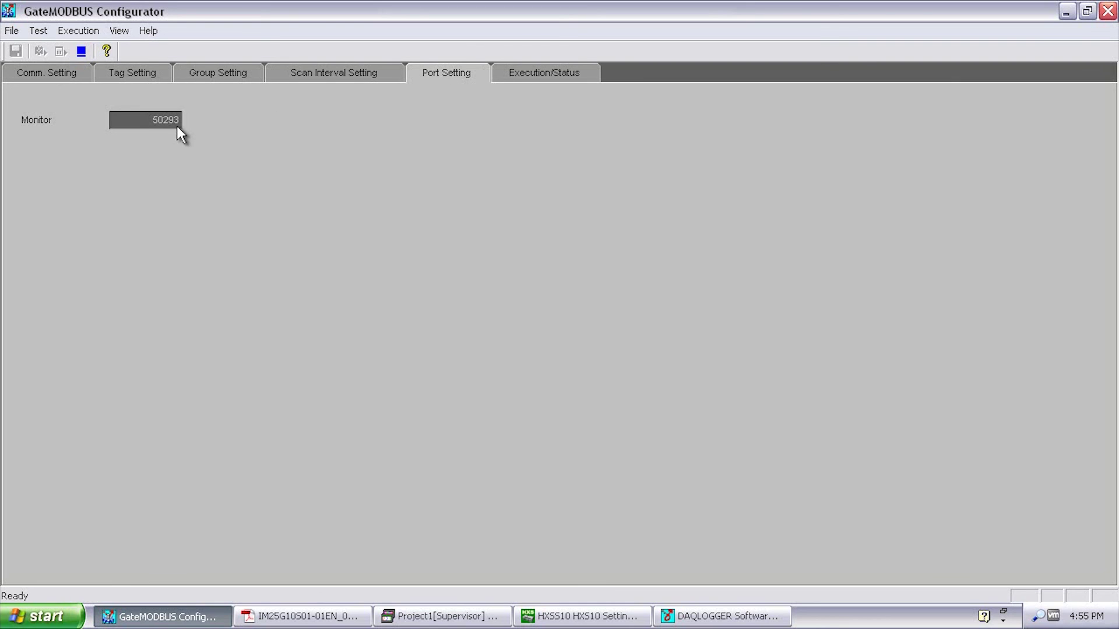
click(448, 616)
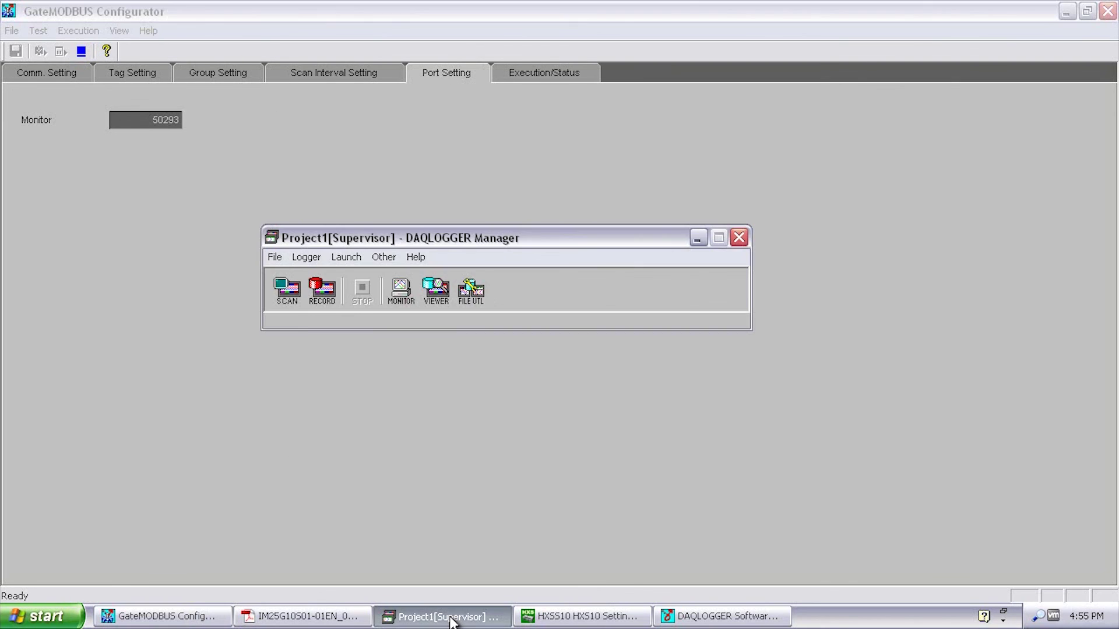
click(723, 616)
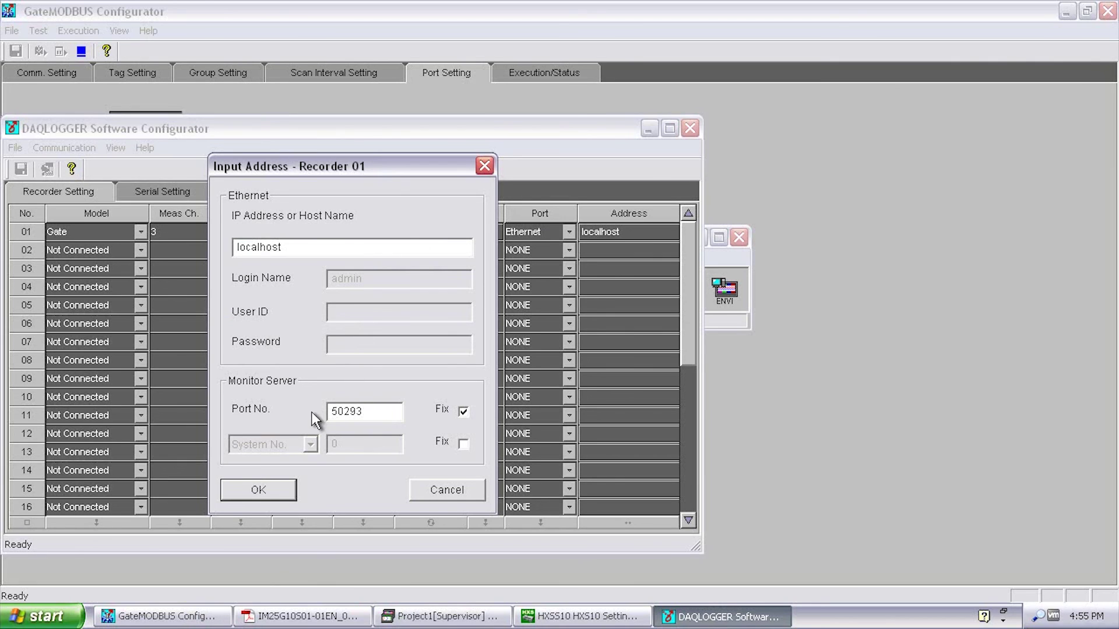
click(279, 492)
Run model detection on recorder row 01 and dismiss the result message
click(27, 232)
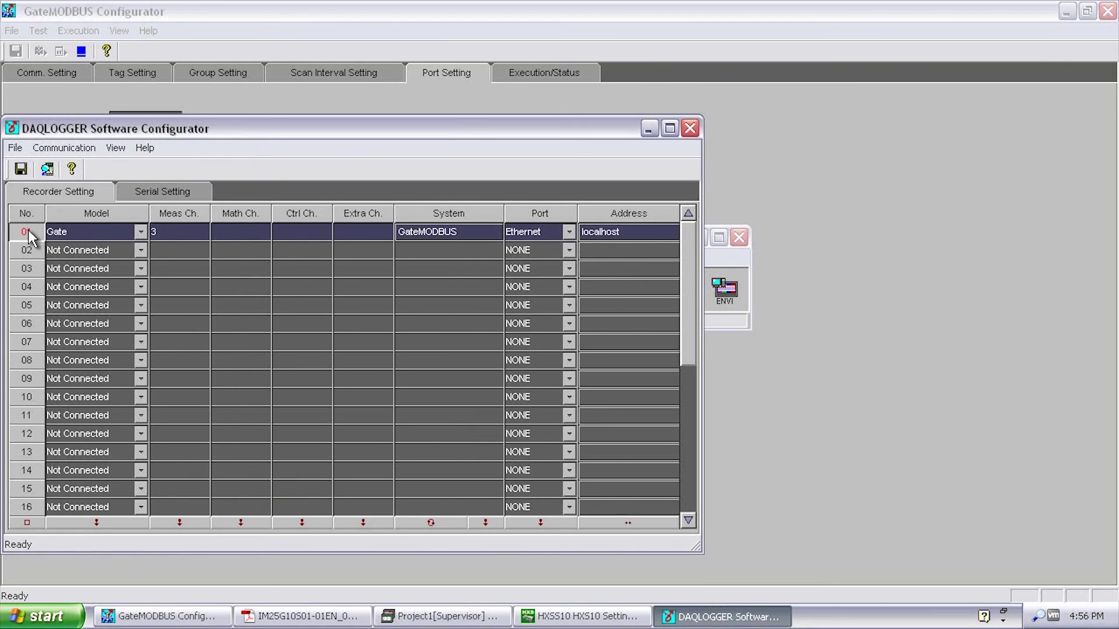
click(48, 176)
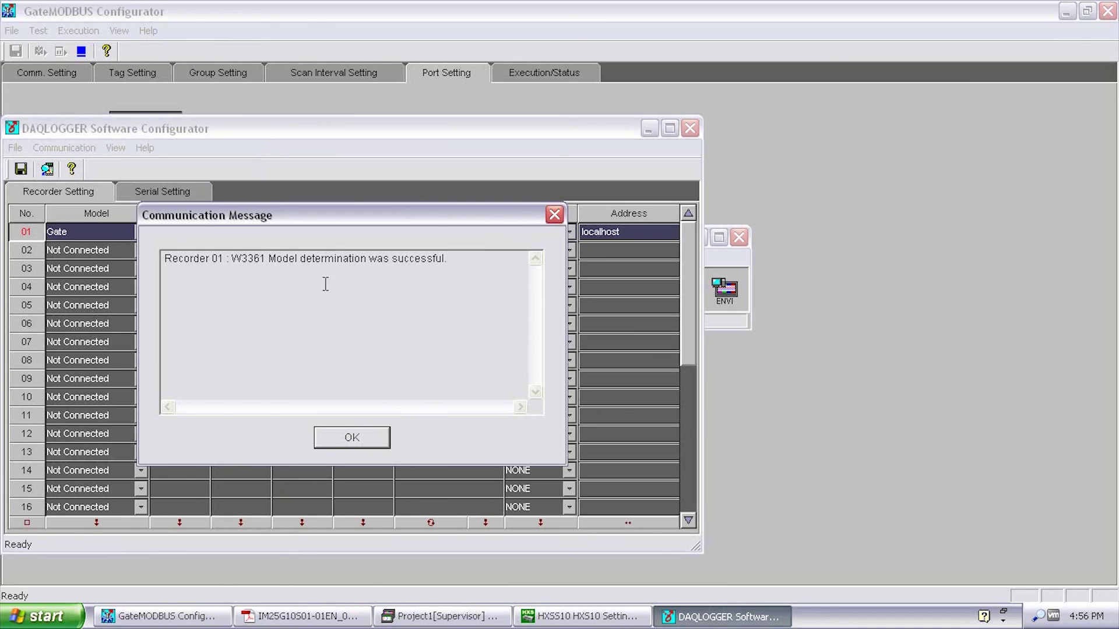
click(373, 440)
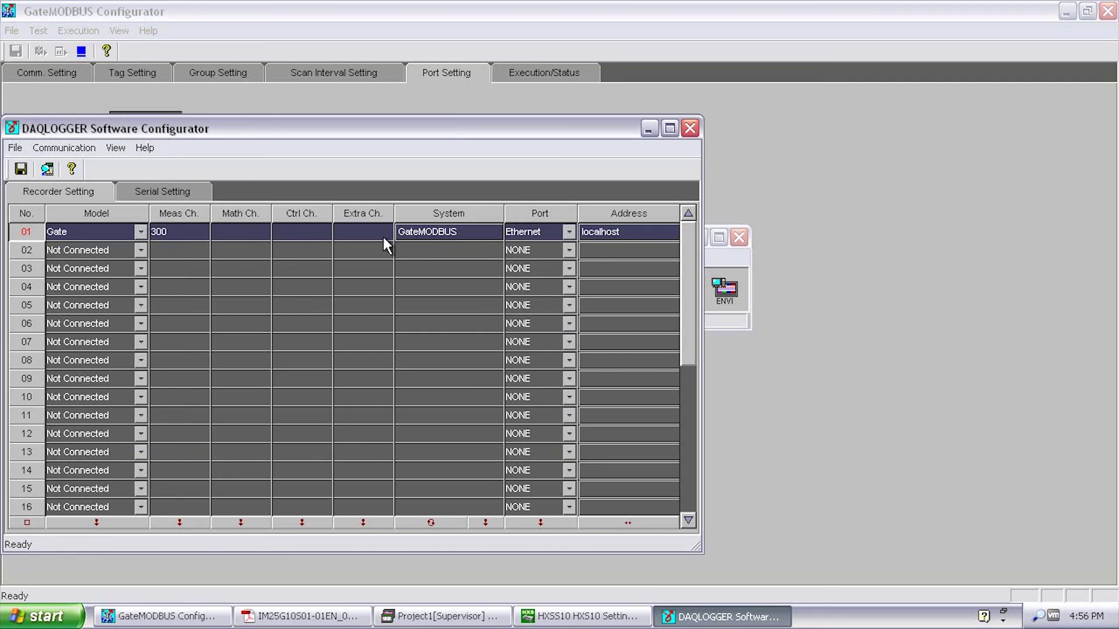
Check the GateMODBUS tag settings to confirm the number of measurement channels
click(198, 231)
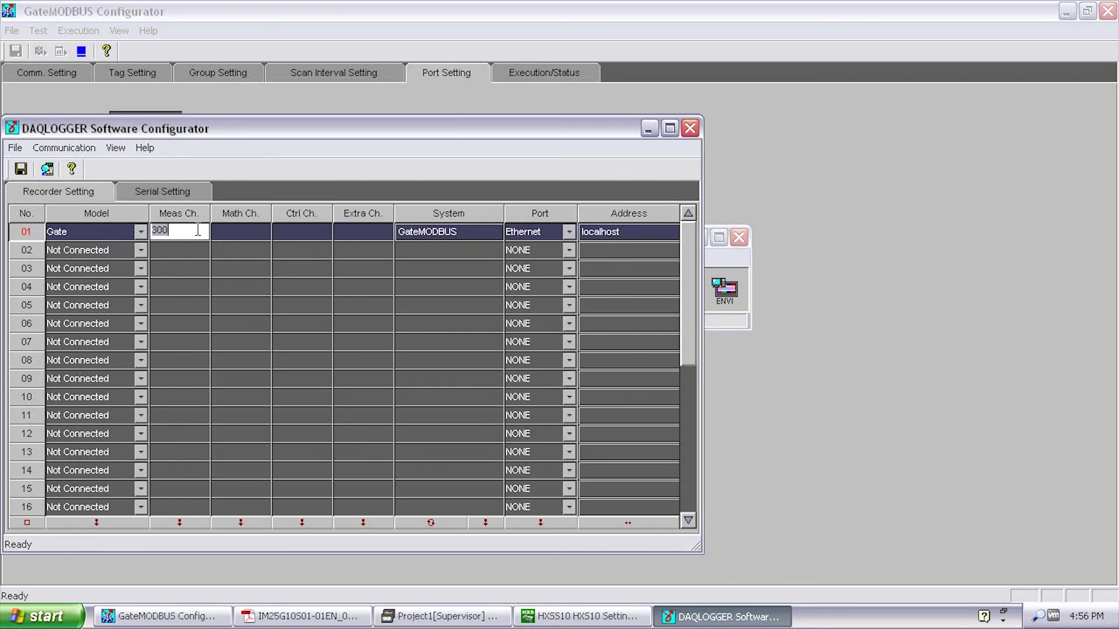
click(186, 620)
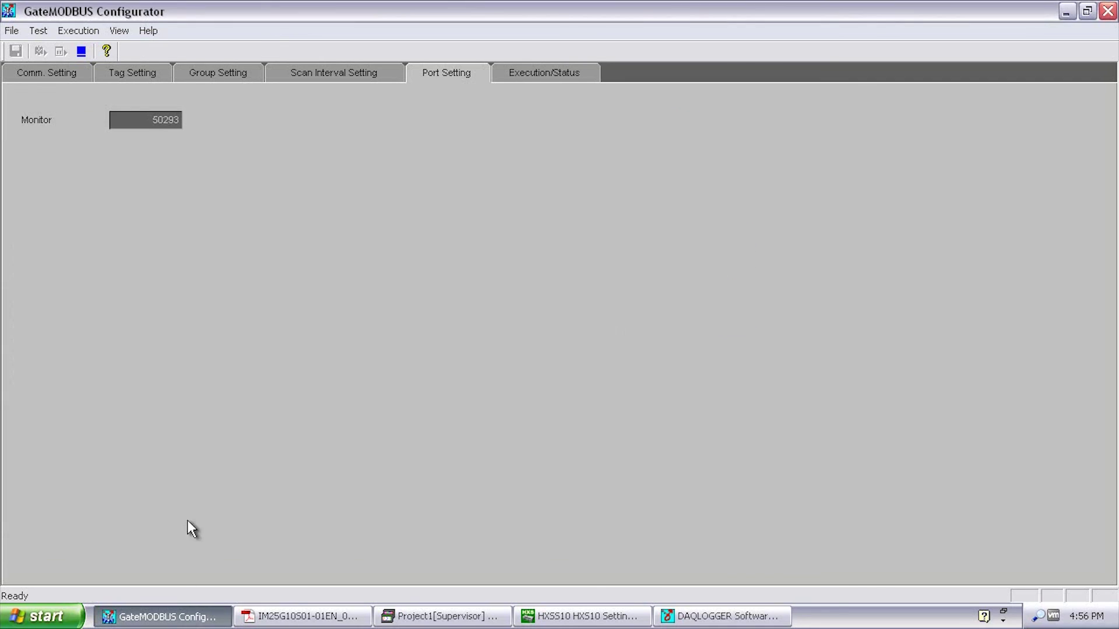
click(114, 74)
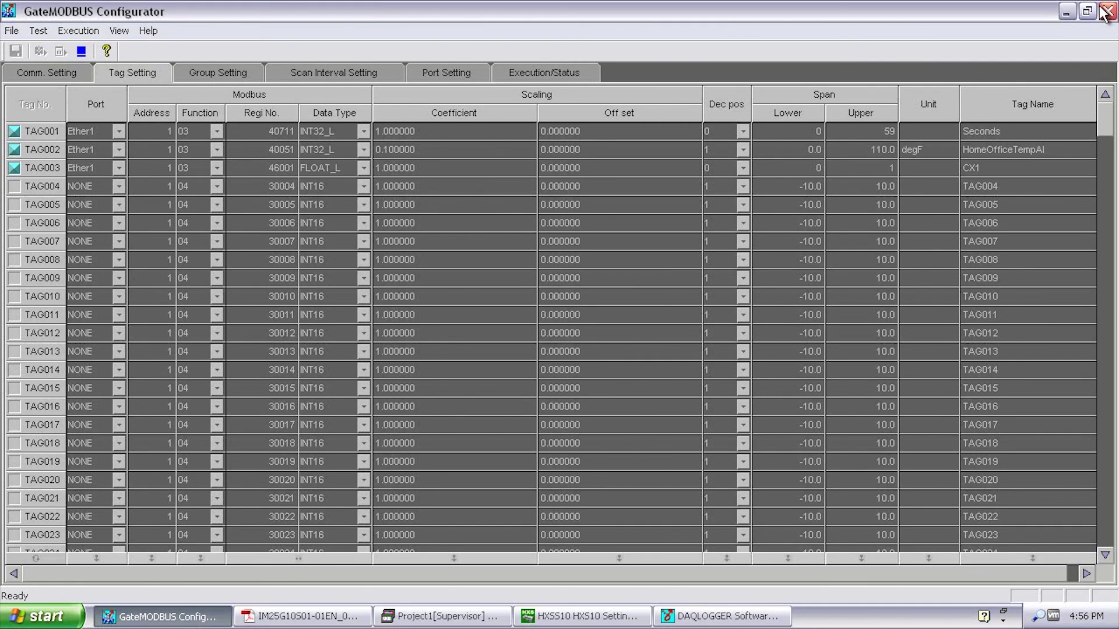
mouse_move(1105, 119)
mouse_down()
mouse_move(1105, 545)
mouse_move(1106, 100)
mouse_up()
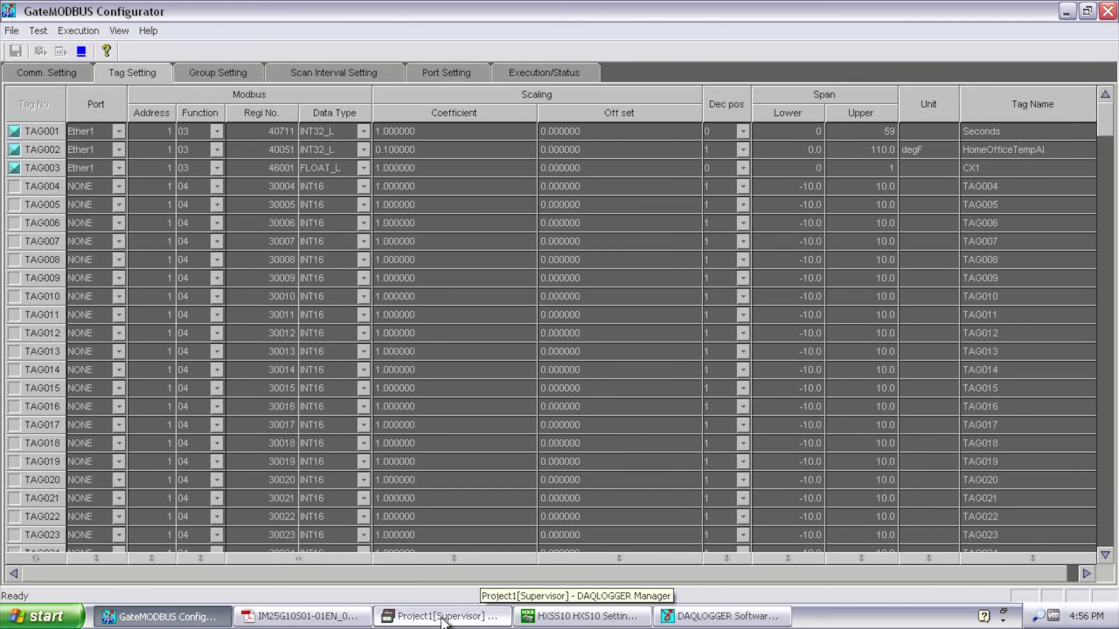
click(723, 616)
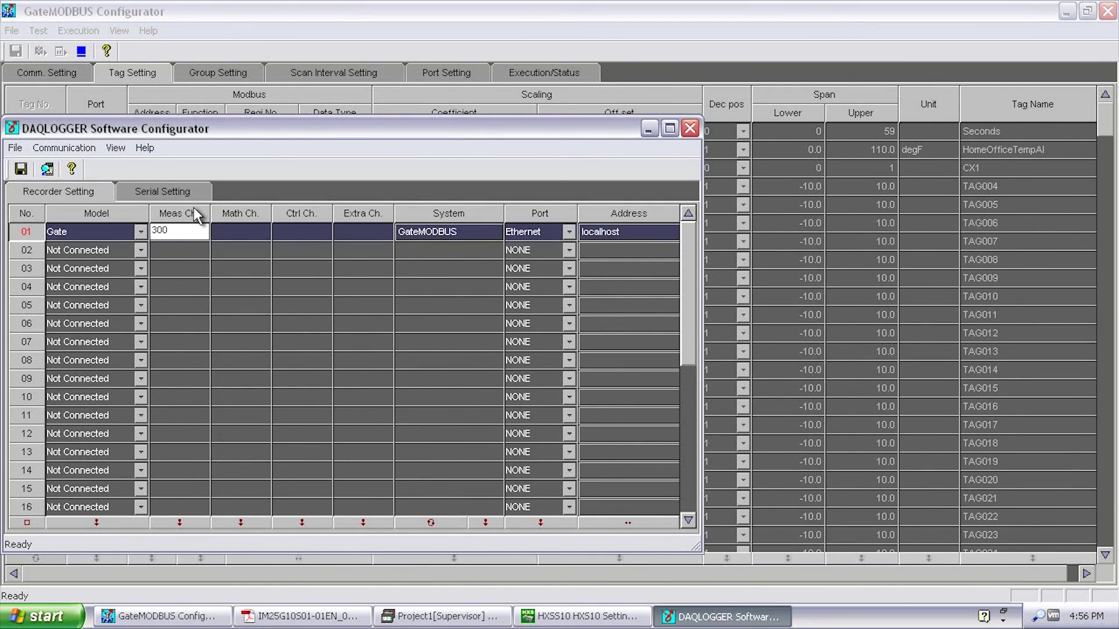
Change recorder 01's Meas Ch. from 300 to 3, save, and close the configurator
double_click(189, 232)
key(BackSpace)
text(3)
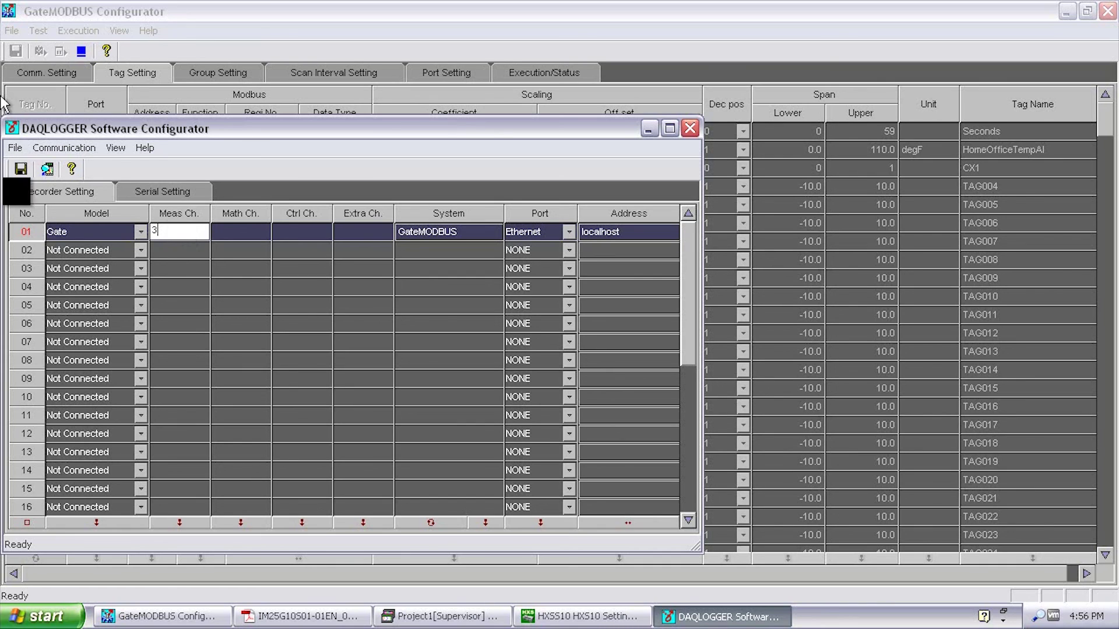
click(19, 169)
click(690, 128)
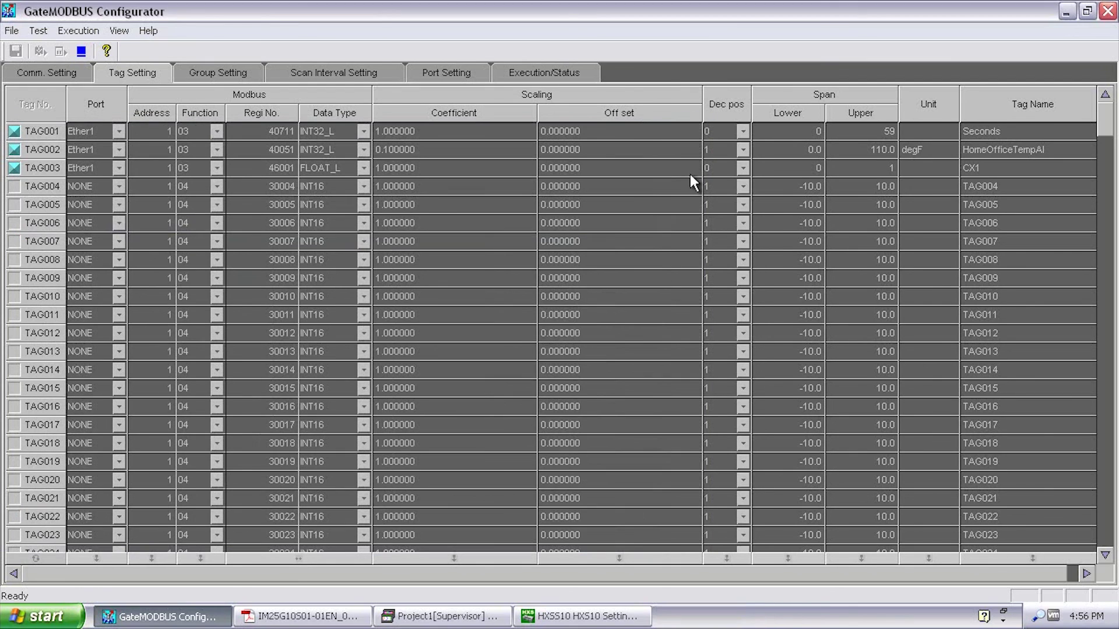
click(461, 616)
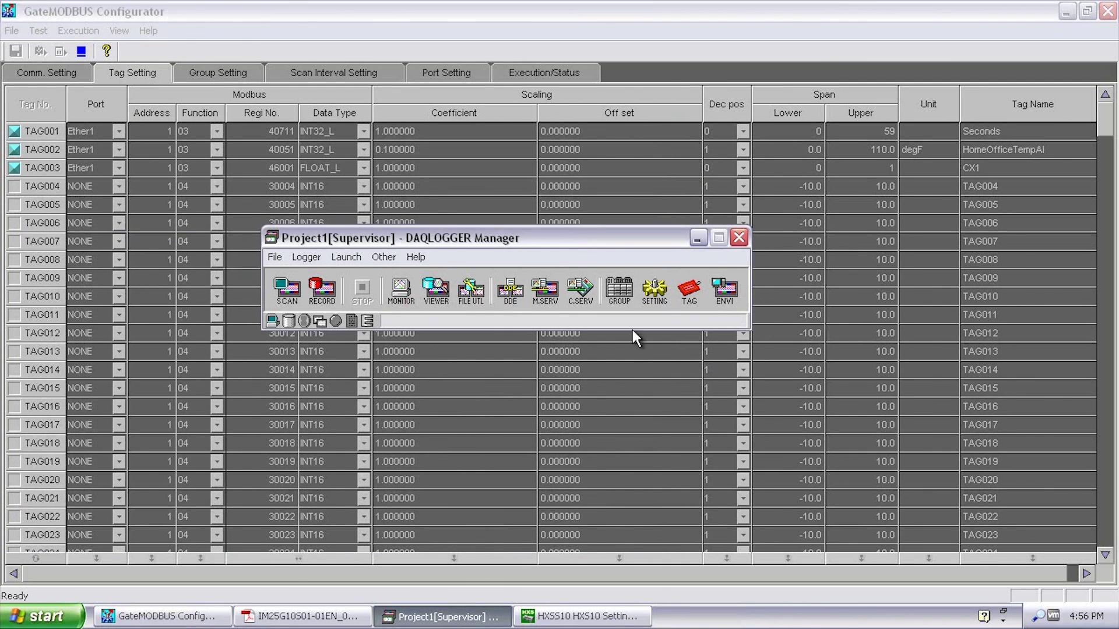
In the Tag Editor, apply default names and select TAG0001 through TAG0003
click(694, 294)
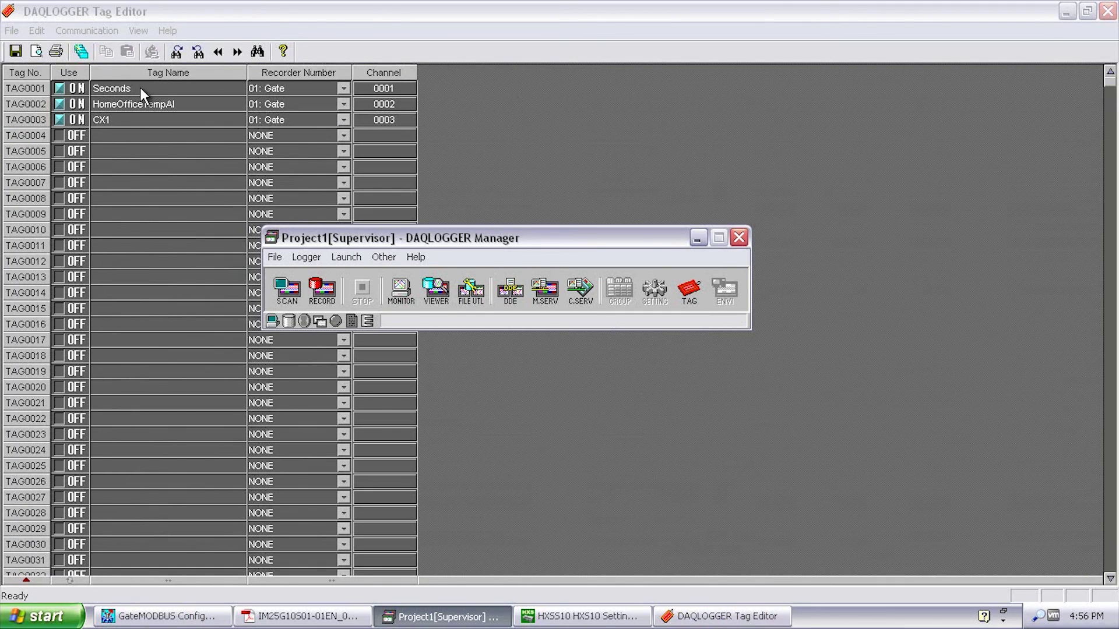
click(81, 52)
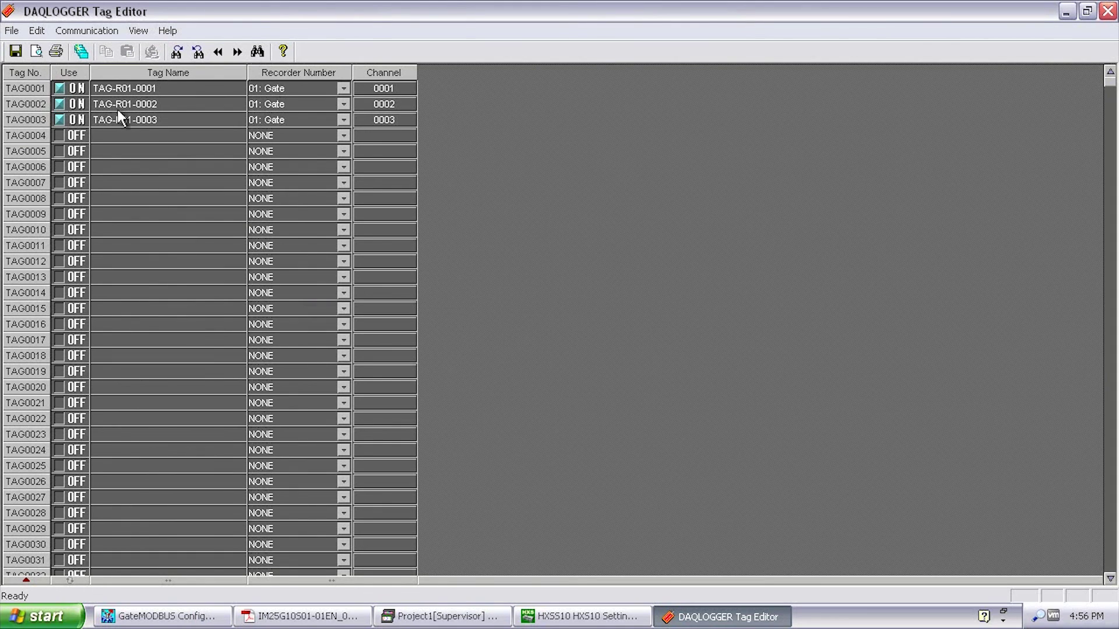
click(29, 89)
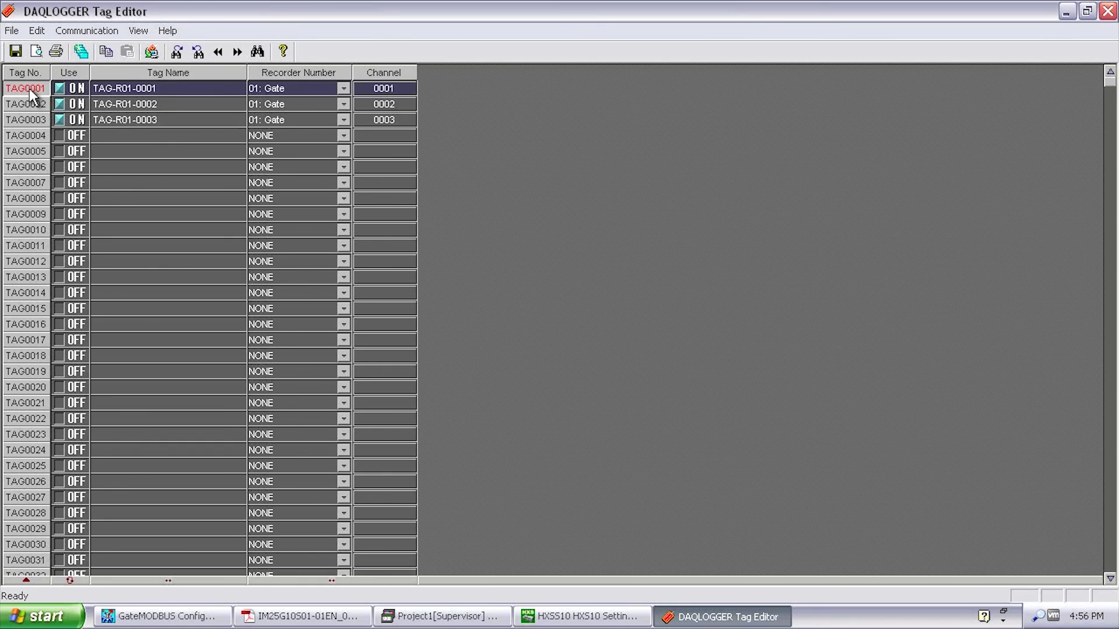
shift+click(31, 120)
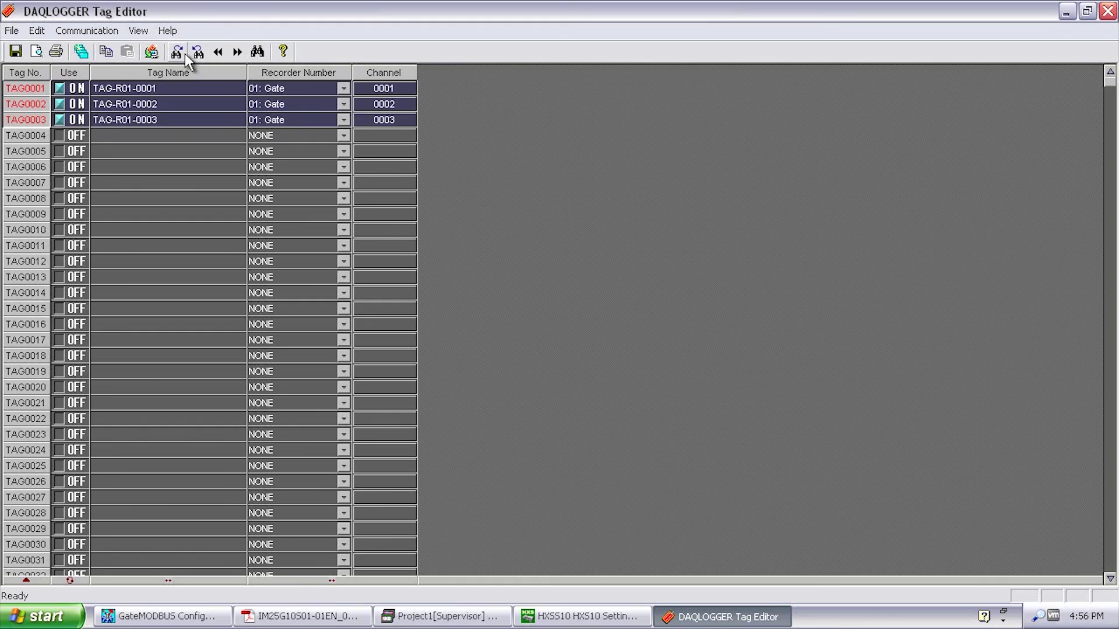
Receive tag settings from recorder 01 as Seconds, HomeOfficeTempAI and CX1, then close the editor
click(151, 52)
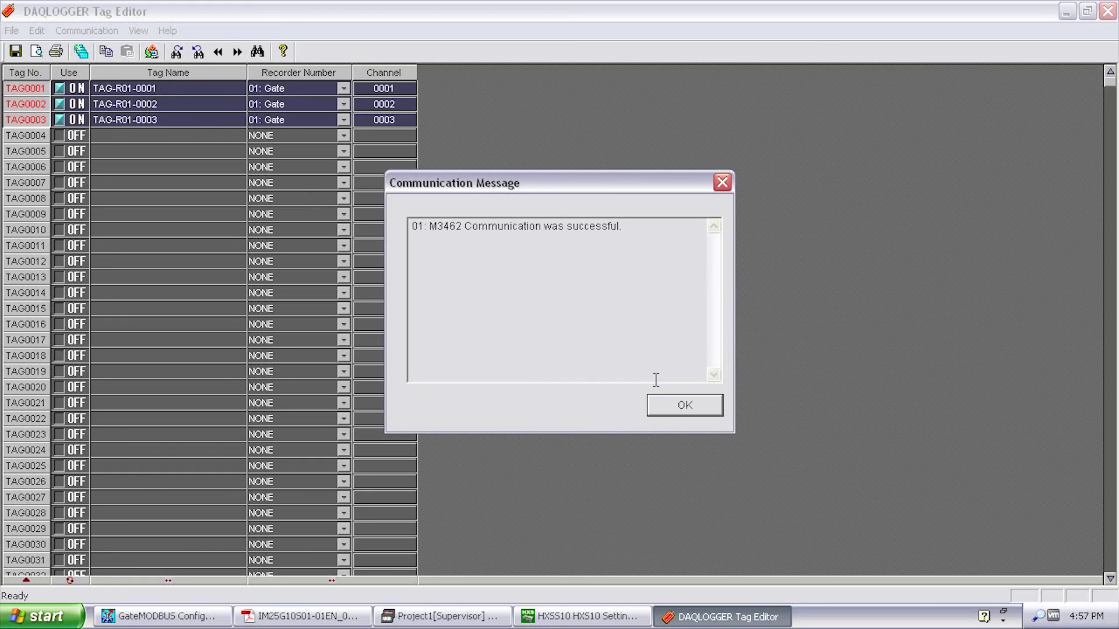
click(691, 407)
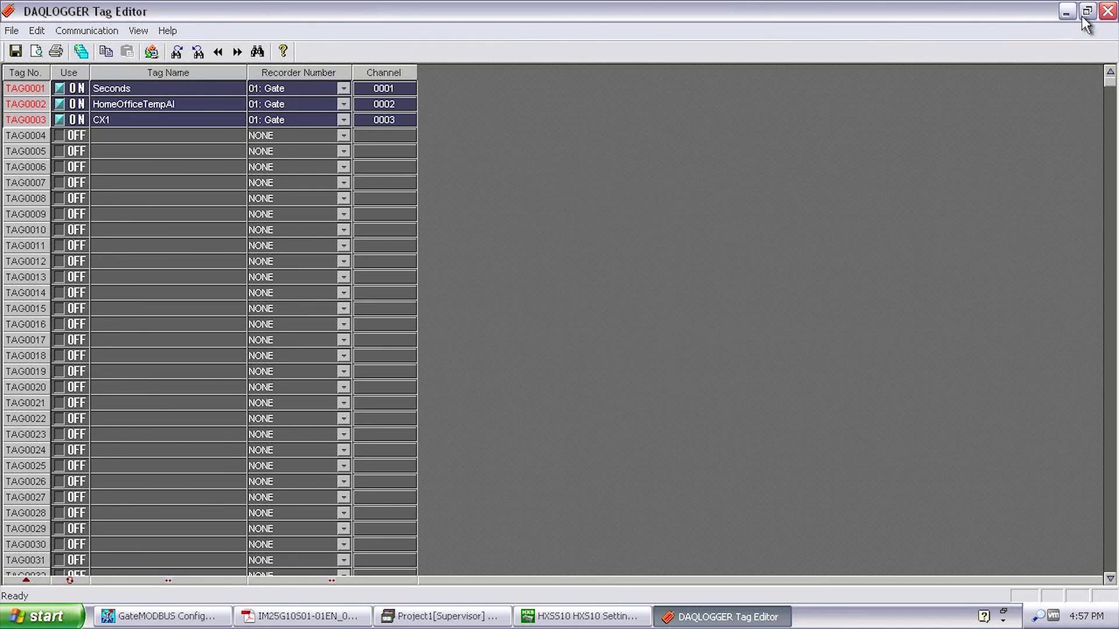
click(1107, 10)
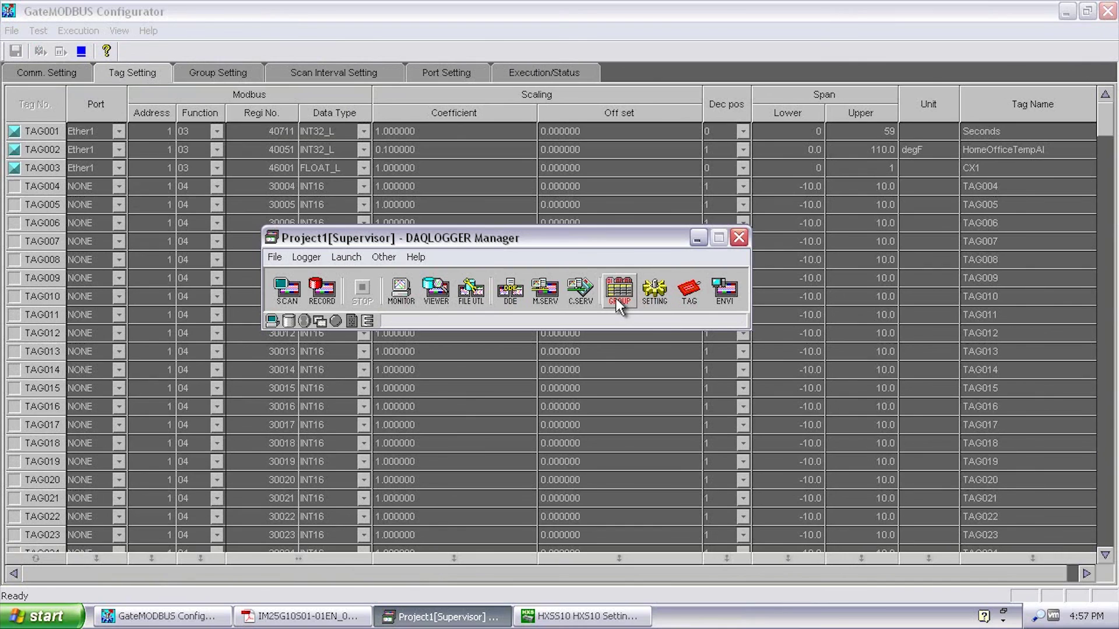
Auto-group the tags into group 01 HX-S (Seconds, HomeOfficeTempAI, CX1), save, and close the Group Editor
click(615, 298)
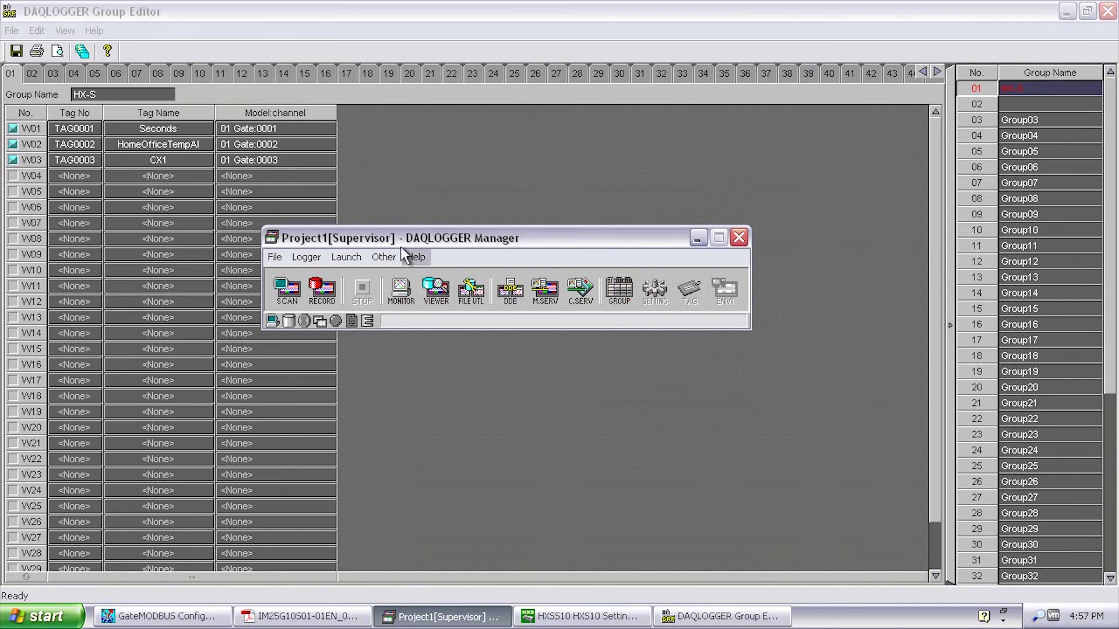
click(83, 54)
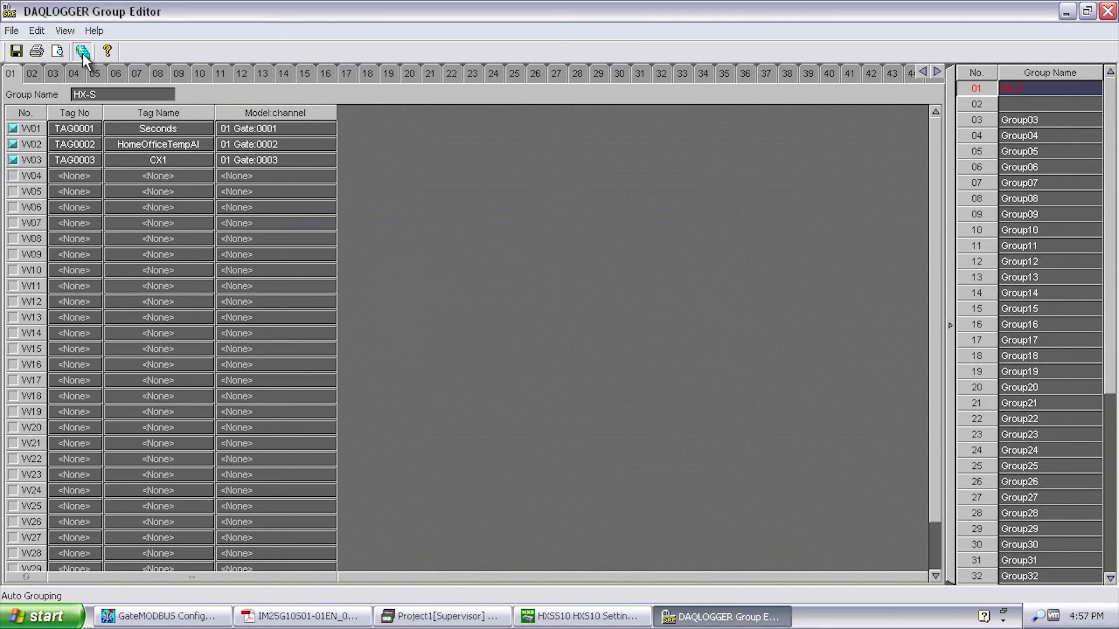
click(516, 349)
click(16, 51)
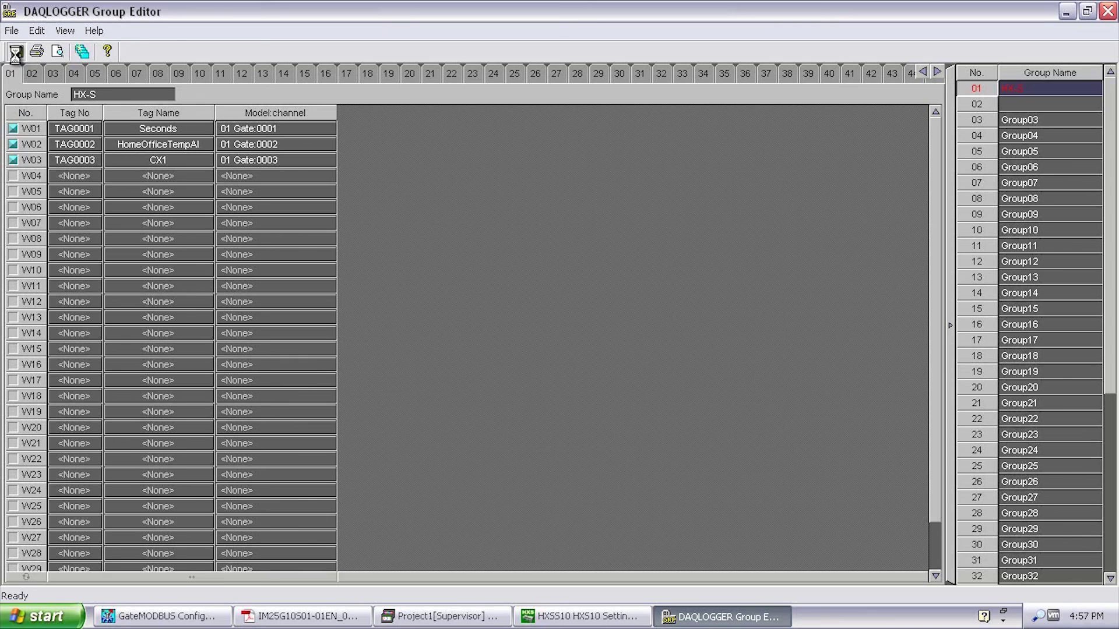
click(1107, 11)
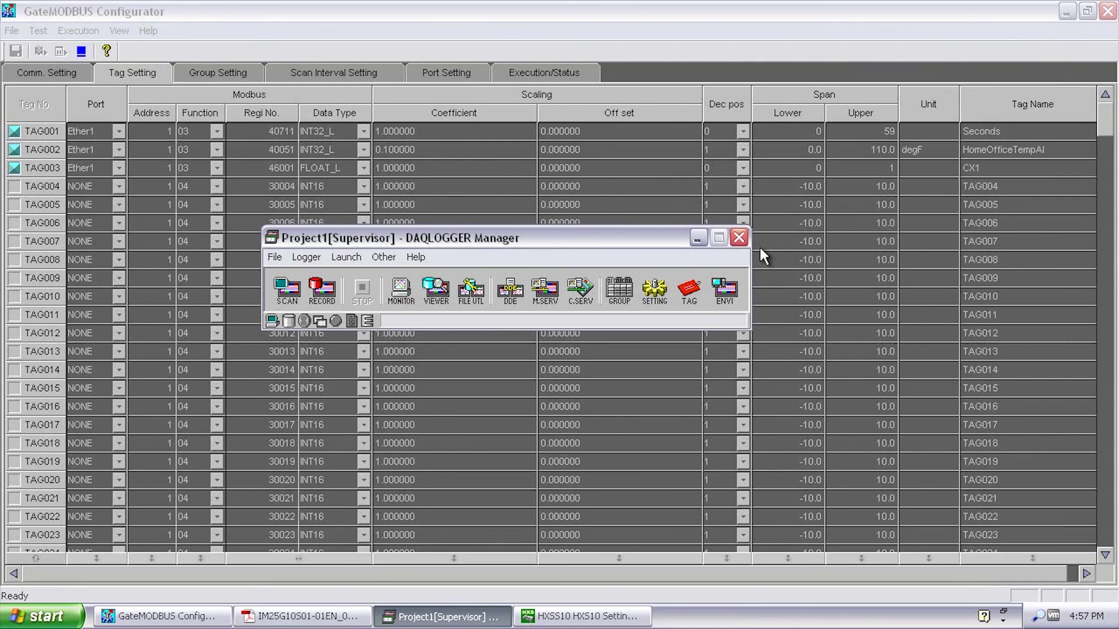
Start scanning and show live HX-S values for Seconds, HomeOfficeTempAI and CX1 in the Data Monitor
click(1064, 14)
click(1065, 14)
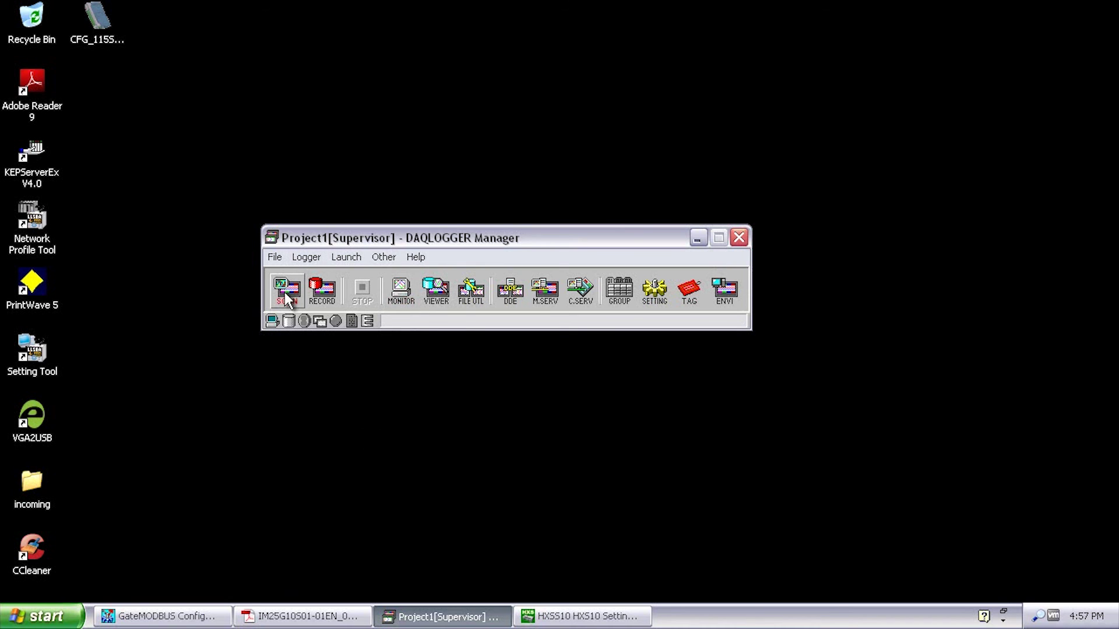
click(284, 292)
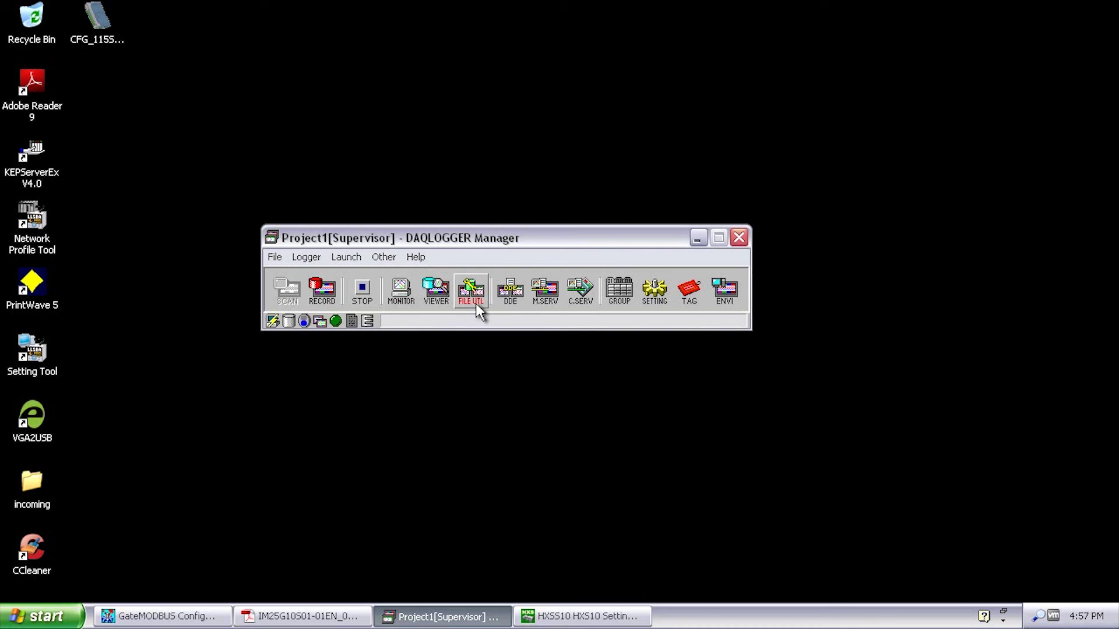
click(410, 298)
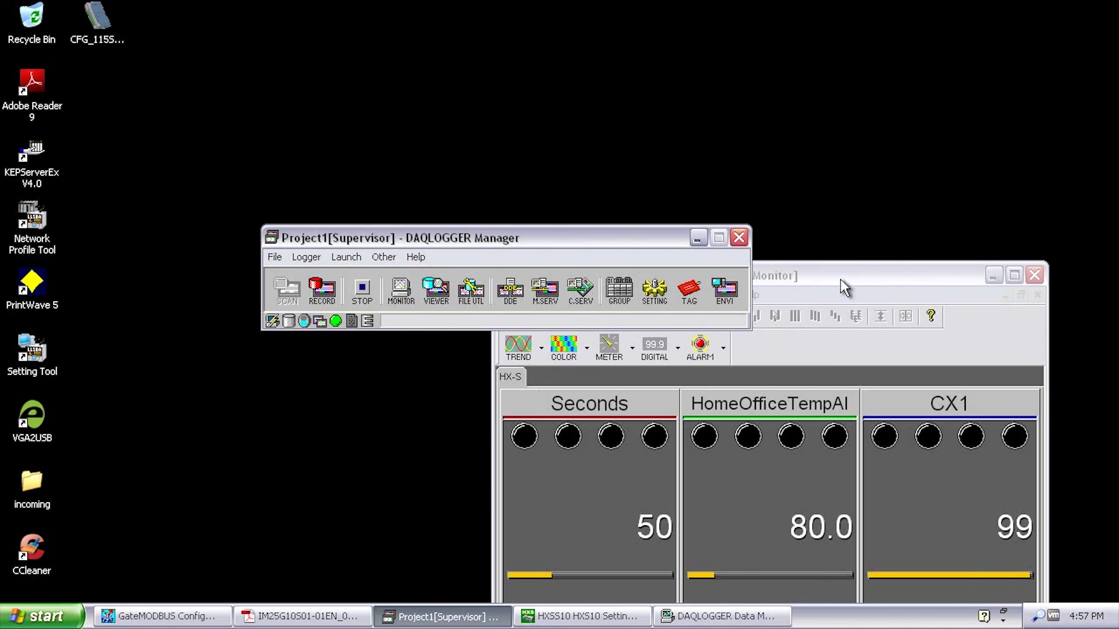
drag(858, 269, 824, 90)
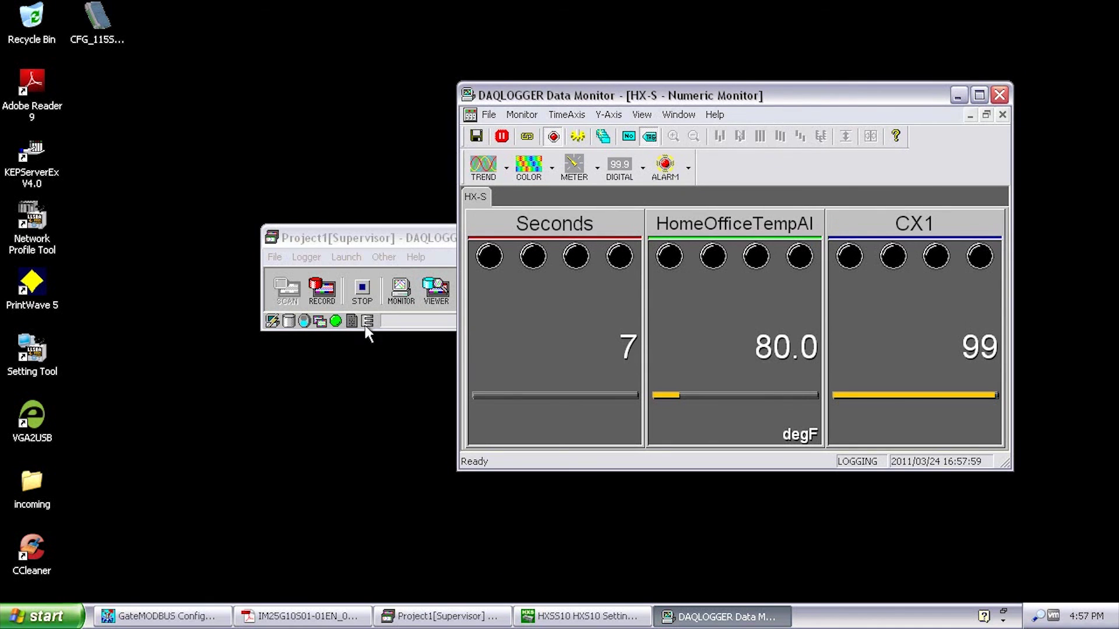
click(319, 301)
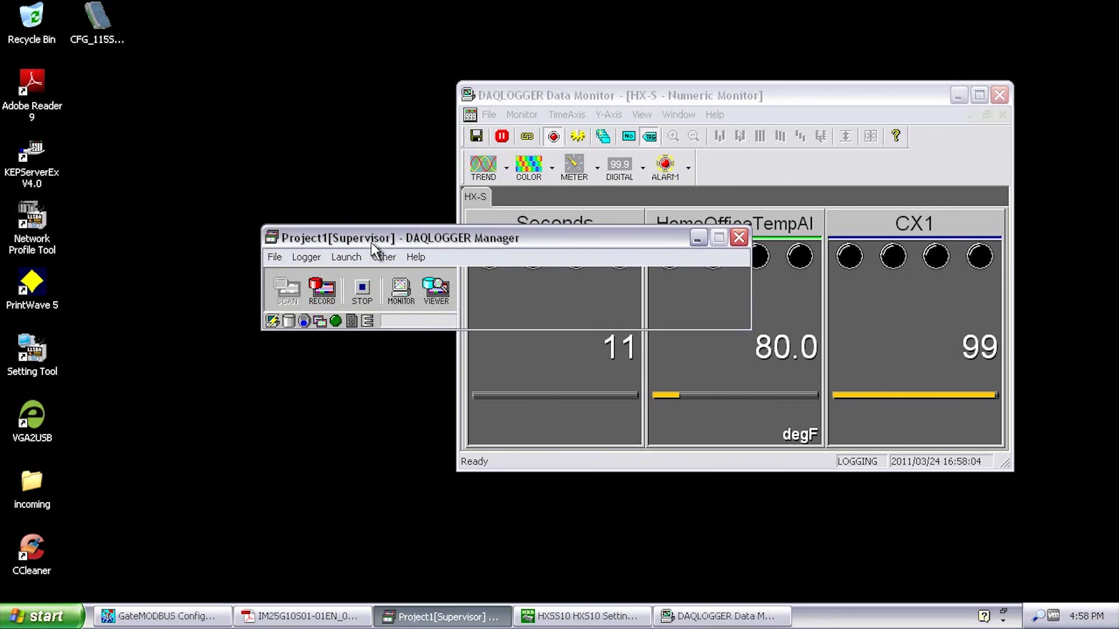
Open the Logger Configuration dialog and cancel it without changes
click(312, 259)
click(319, 275)
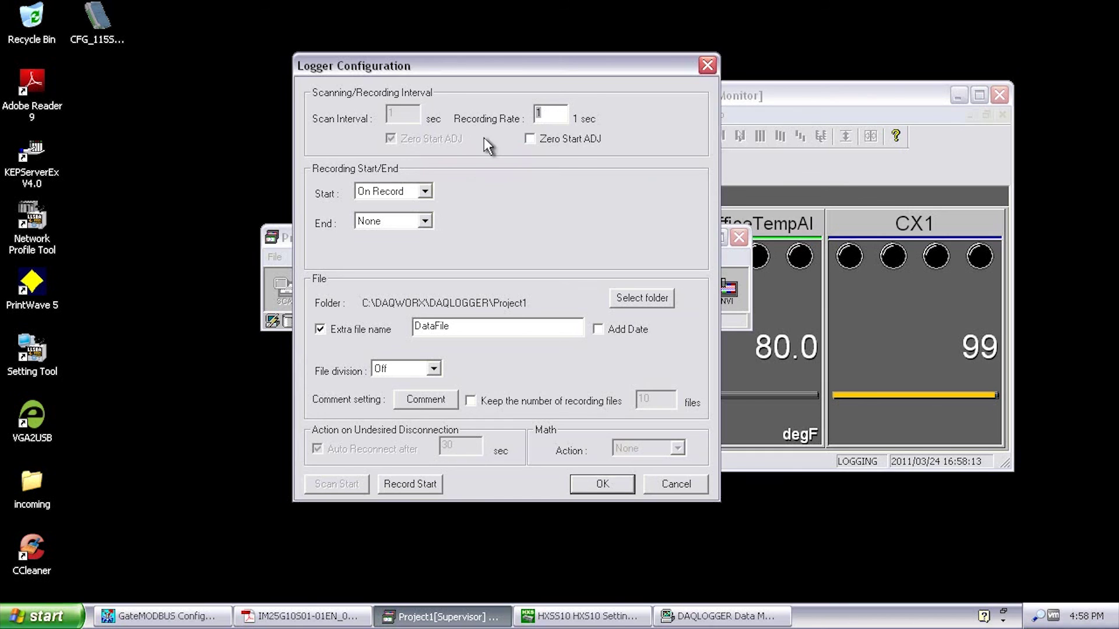
click(690, 488)
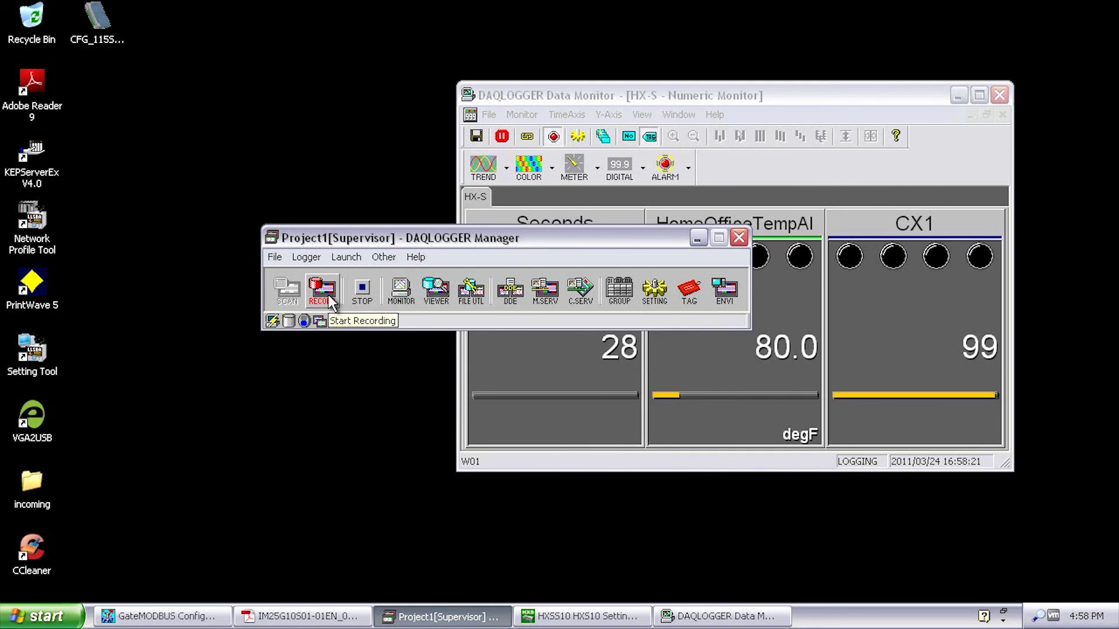
Start recording, view the HX-S tags as a trend, then return to the numeric display
click(328, 295)
click(481, 169)
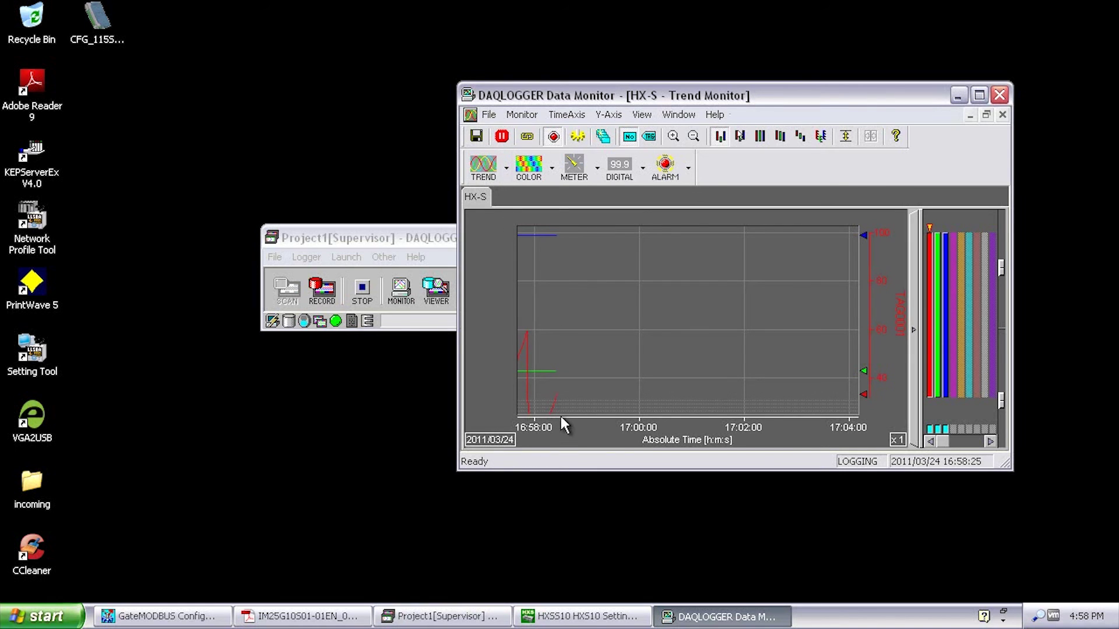
click(609, 172)
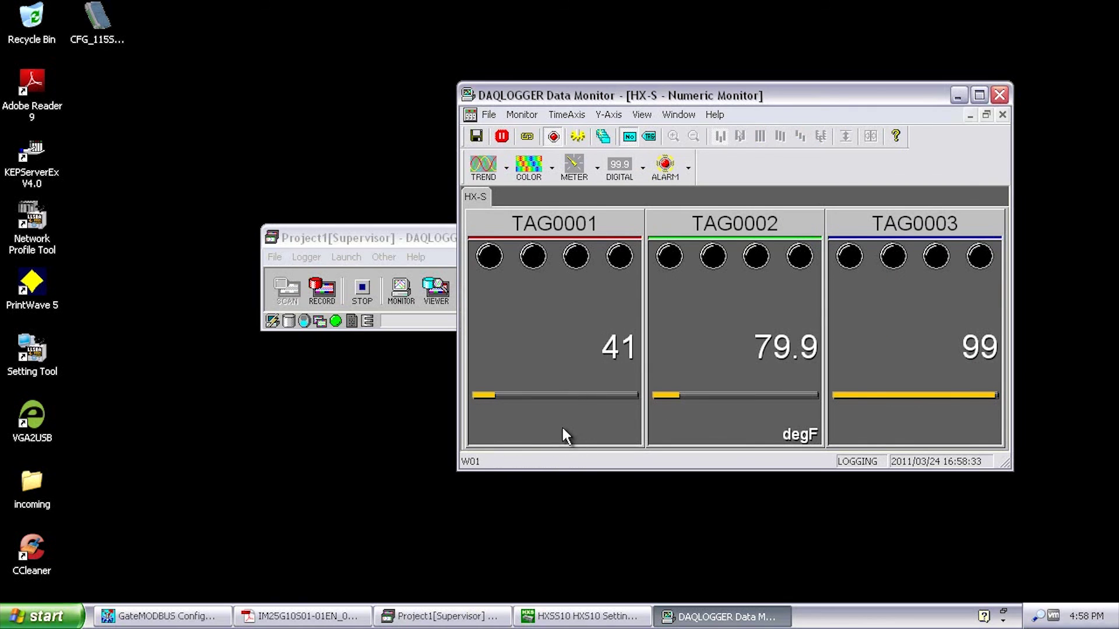
click(576, 617)
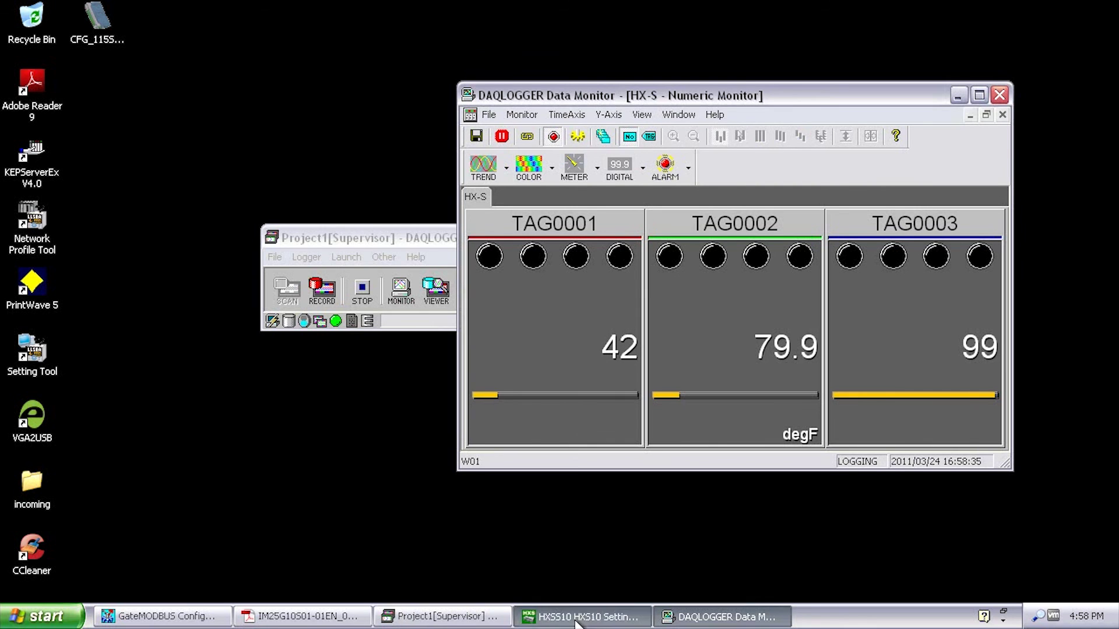
click(42, 617)
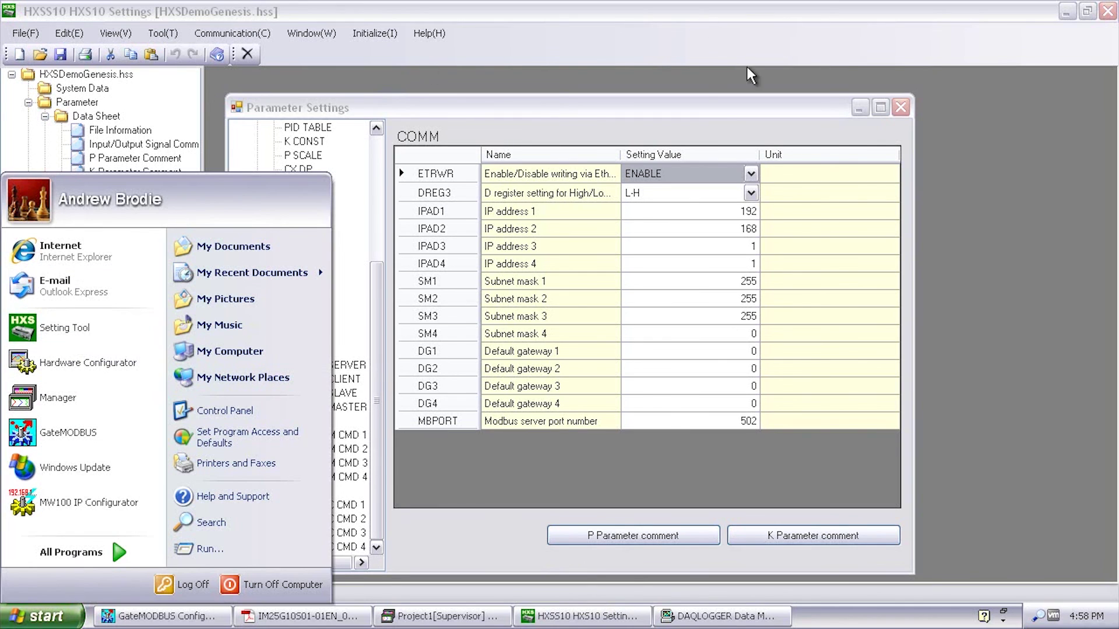
click(678, 104)
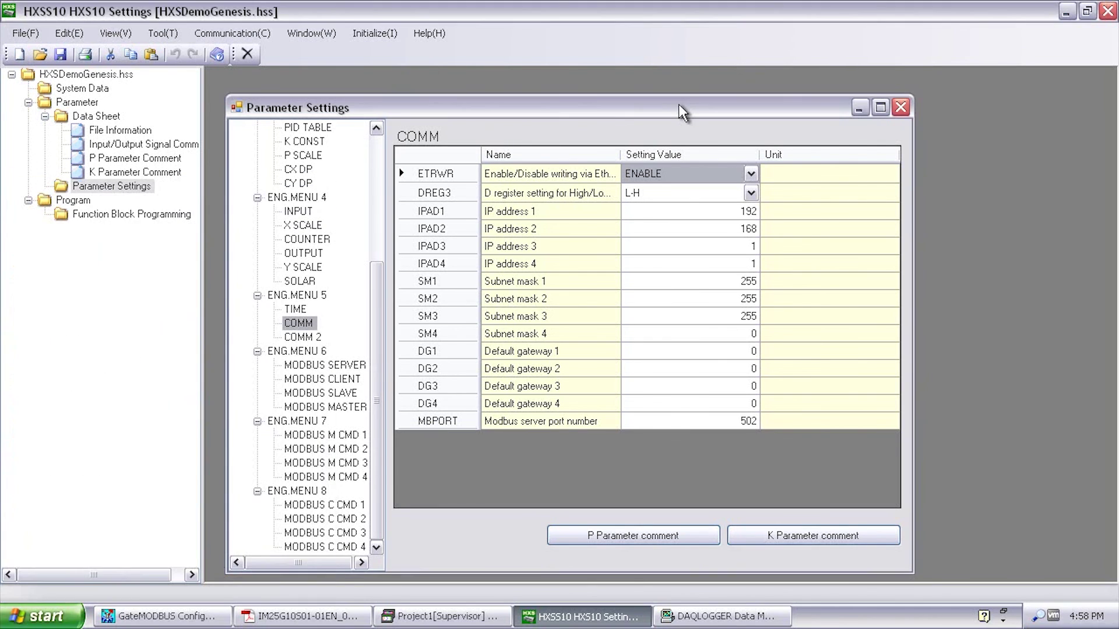
click(253, 38)
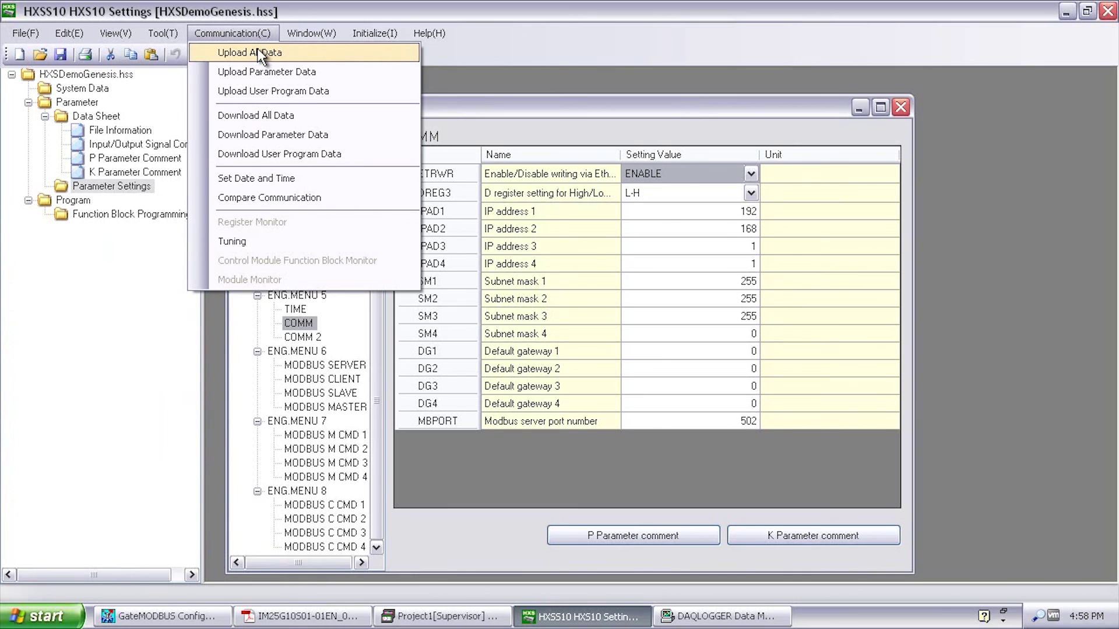
click(257, 51)
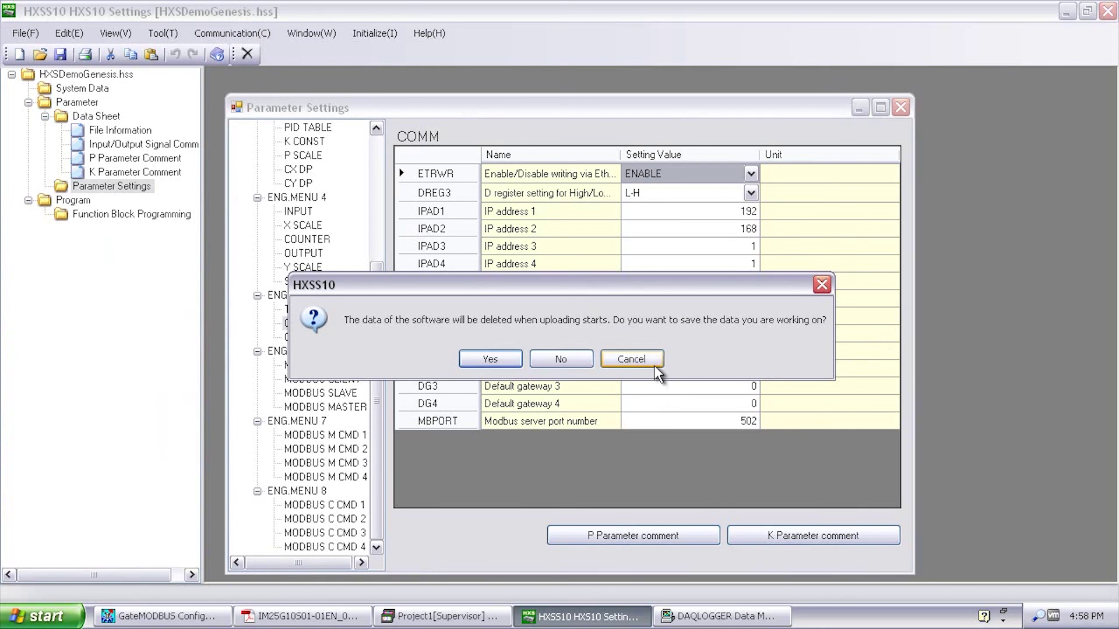
click(639, 361)
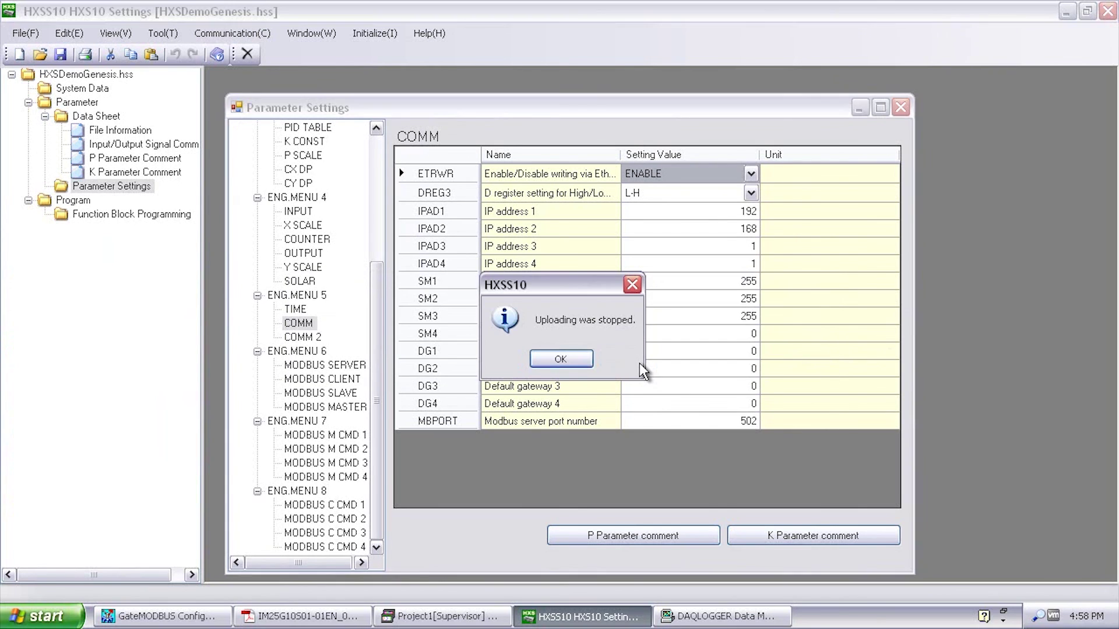
click(585, 362)
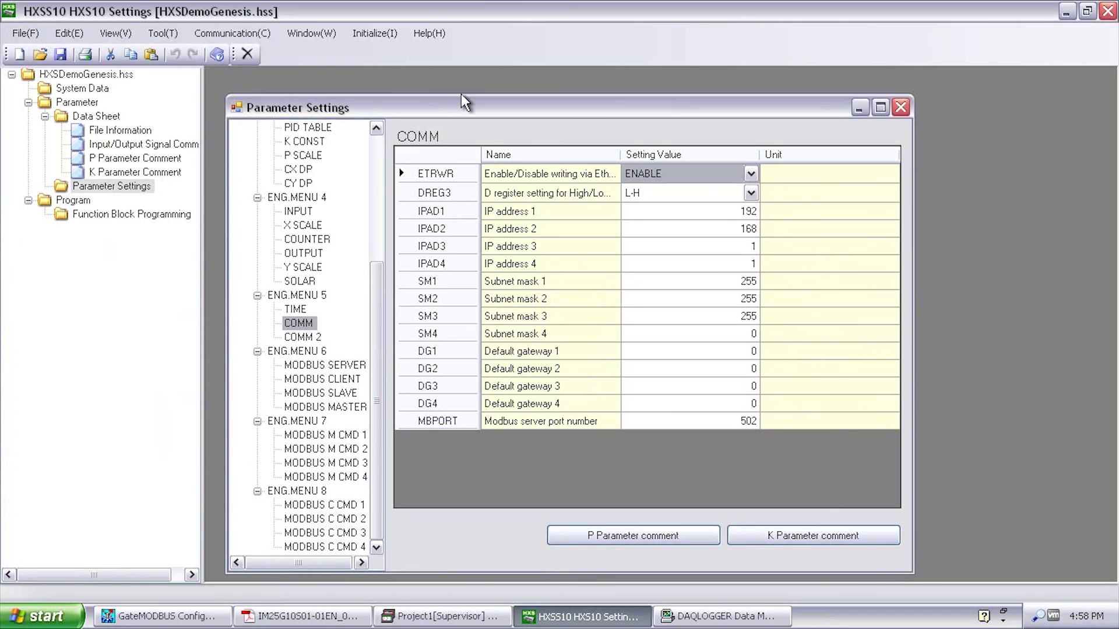
click(879, 107)
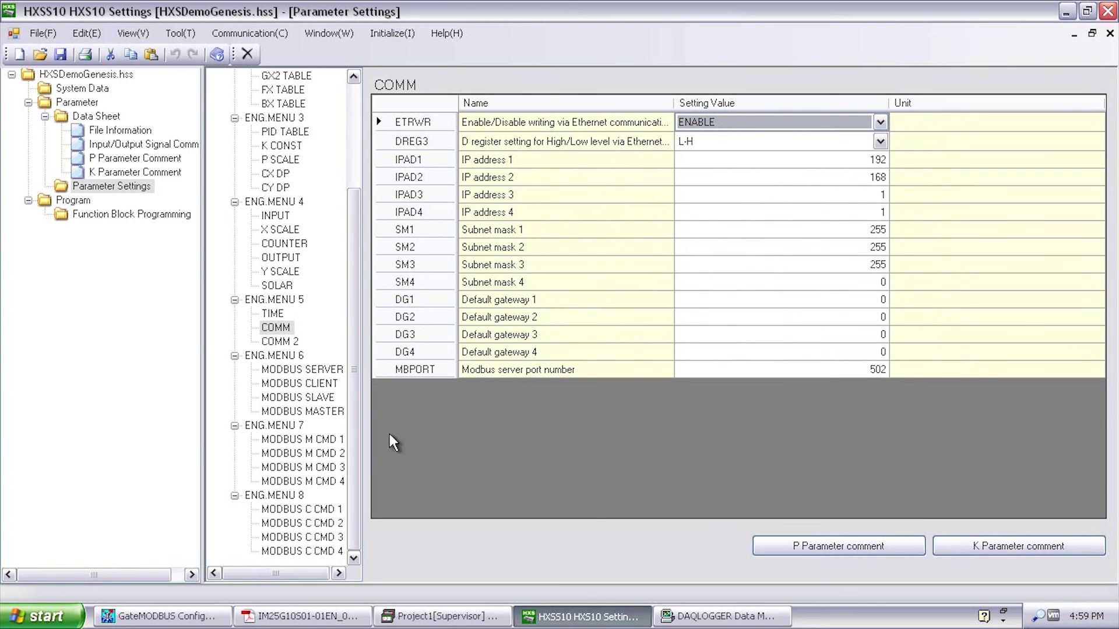
Switch to the GateMODBUS Configurator tag table listing TAG001–TAG003 on Ether1
click(166, 616)
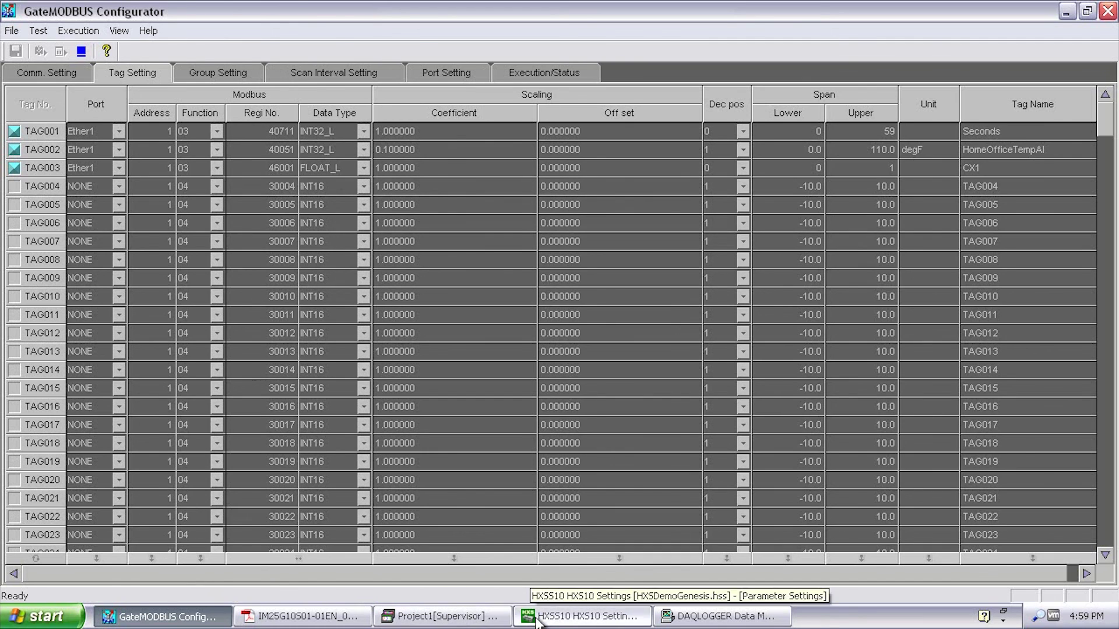
Return to HXSS10 Settings and its COMM parameter table
click(579, 616)
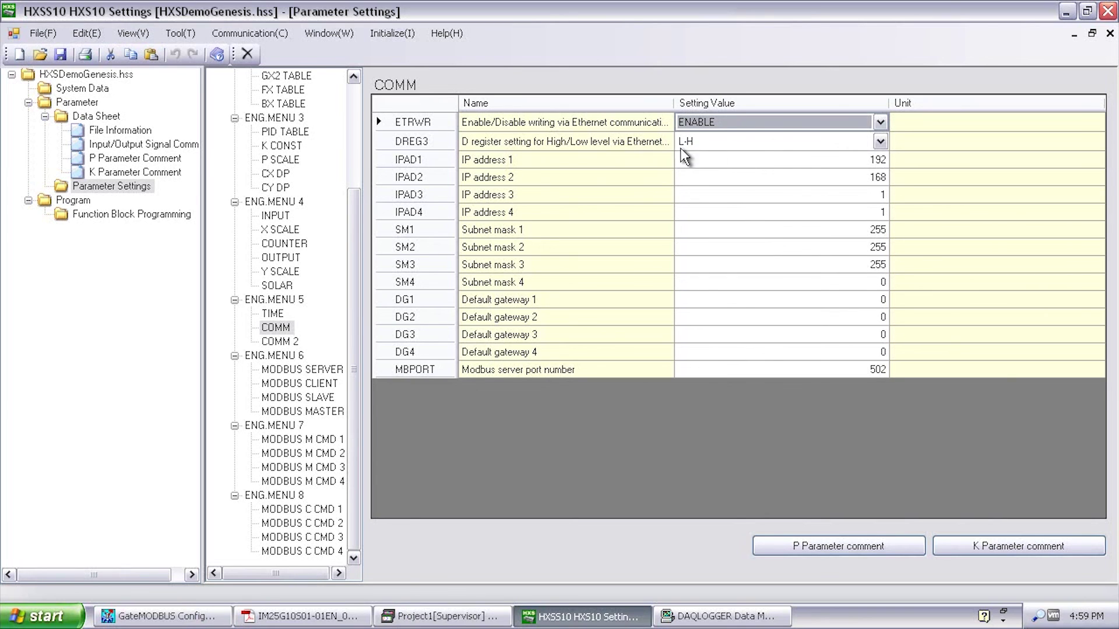
Keep the DREG3 word order at L-H and display the MODBUS MASTER parameter table
click(886, 142)
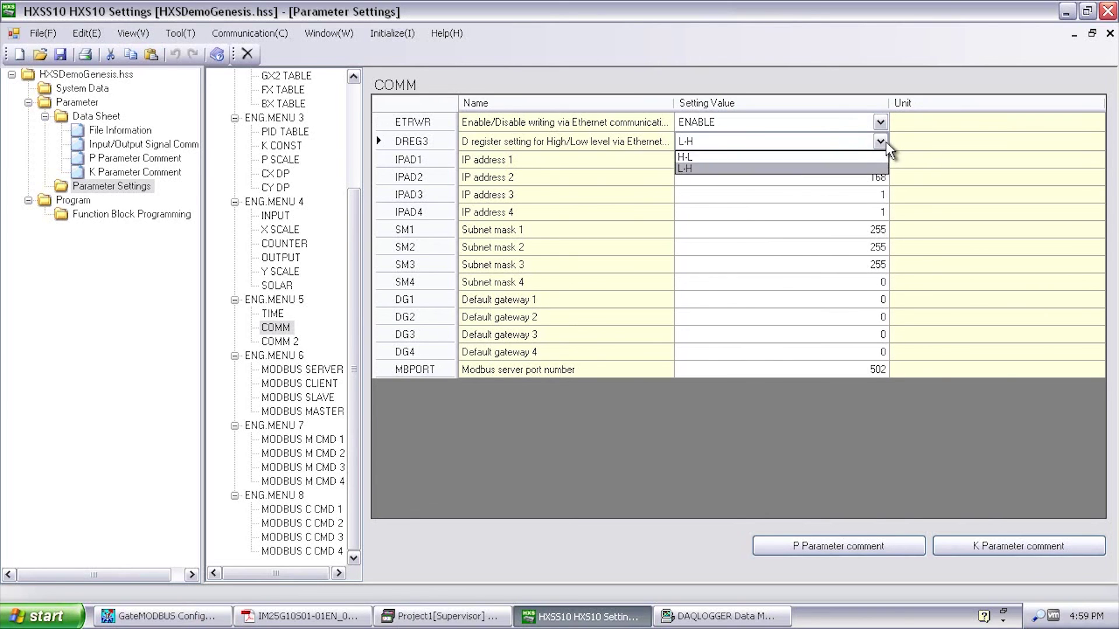
click(757, 168)
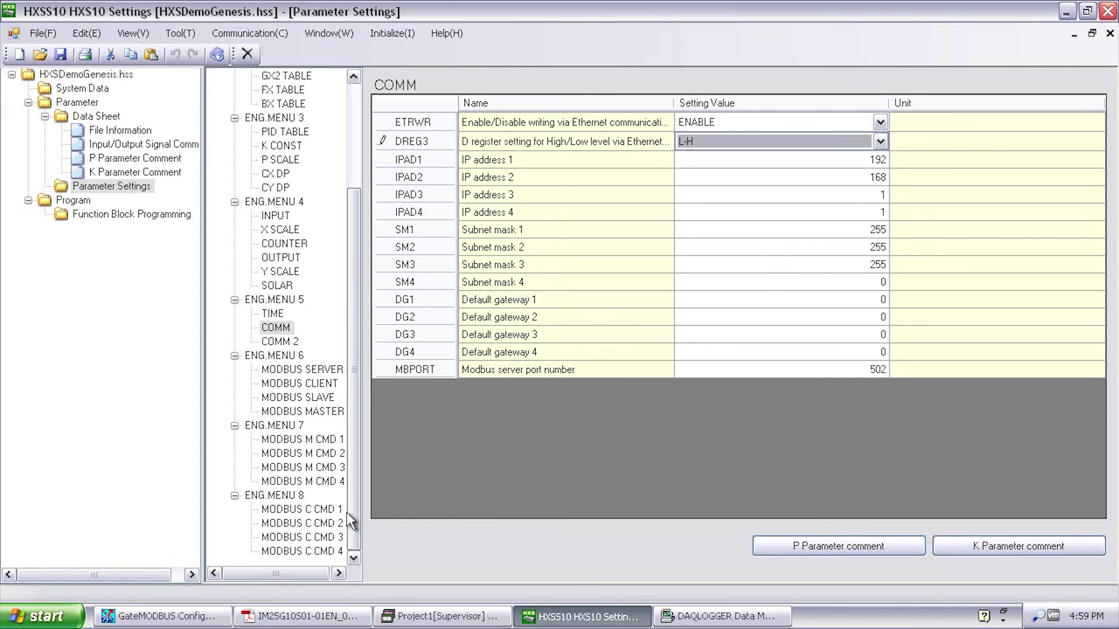
click(319, 411)
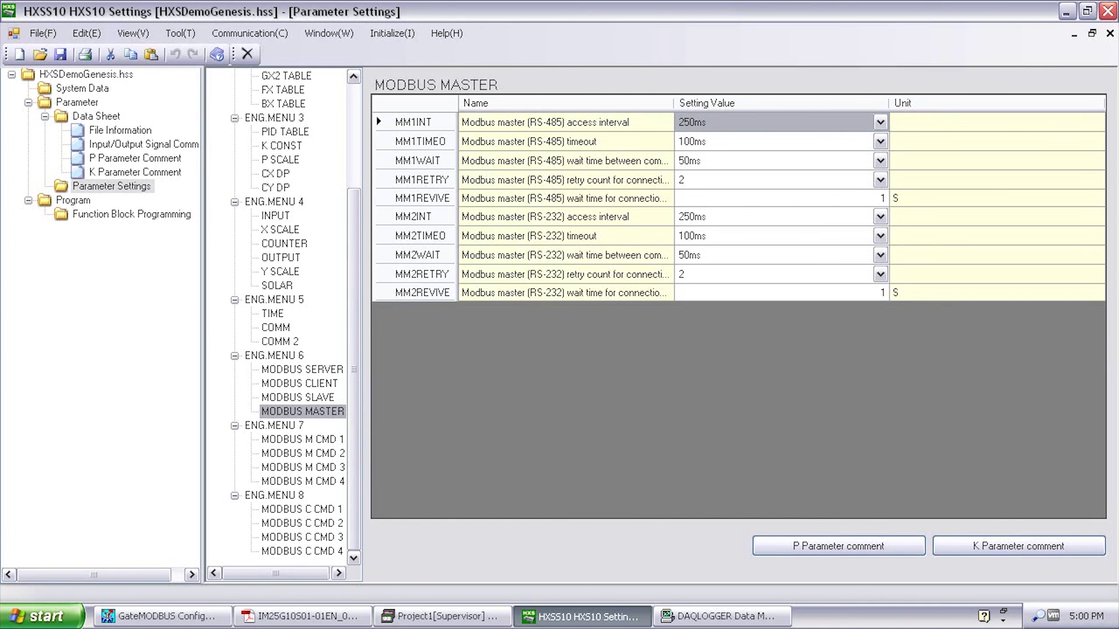
Close the maximized Parameter Settings window
click(1109, 33)
Start communication with the HXS10 controller and launch the Register Monitor
click(256, 34)
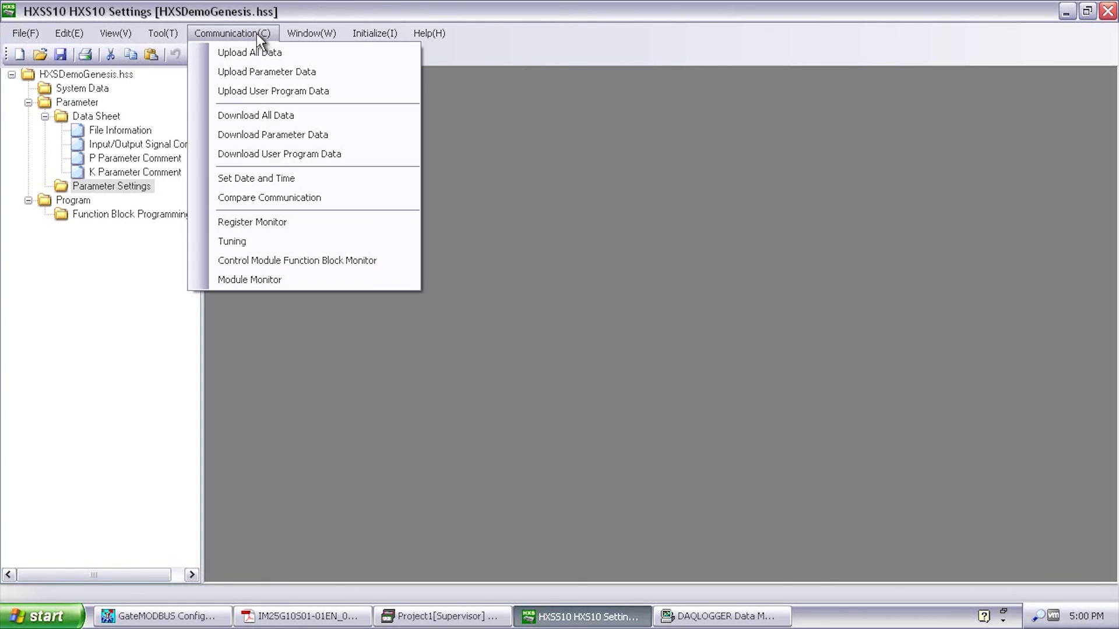
click(275, 221)
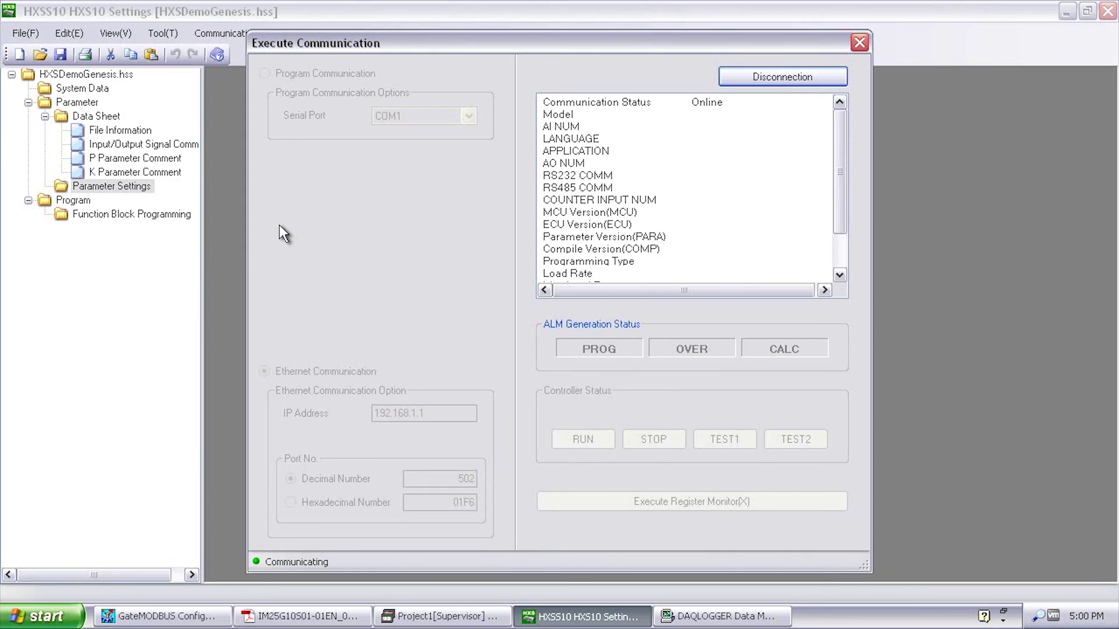
click(618, 503)
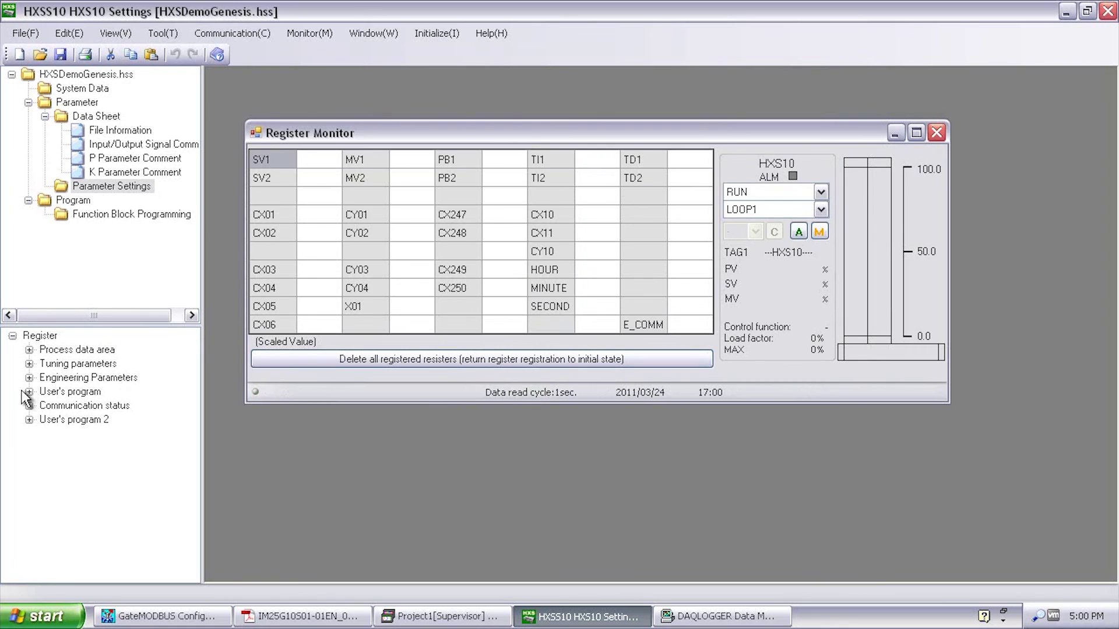
Browse the Process data area registers and select the CX01 value, which reads 99
click(29, 349)
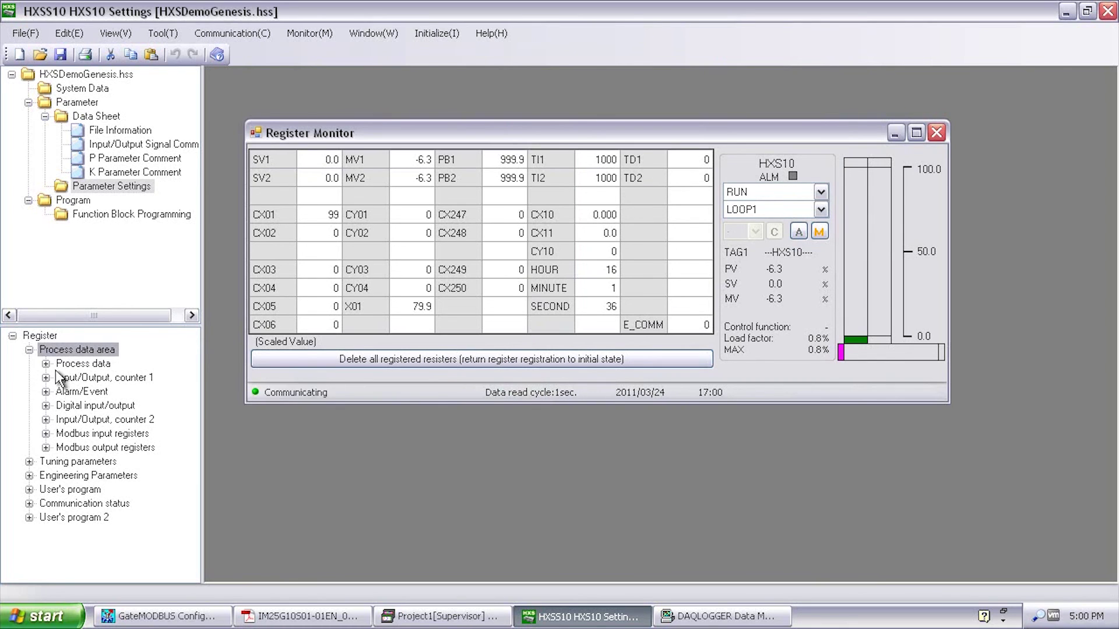
click(46, 364)
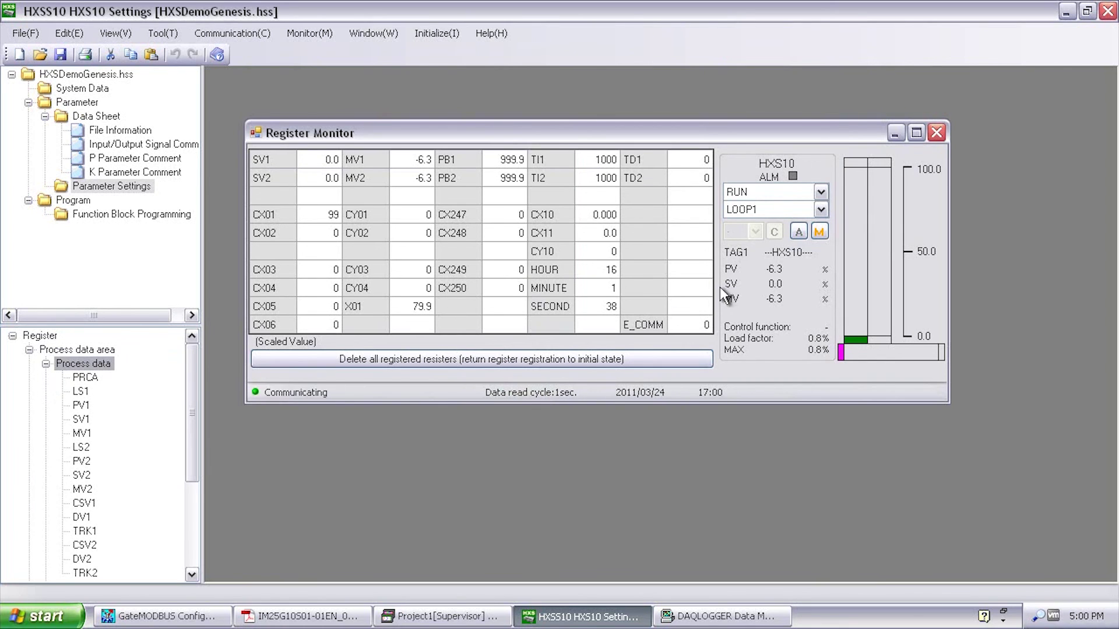
click(46, 364)
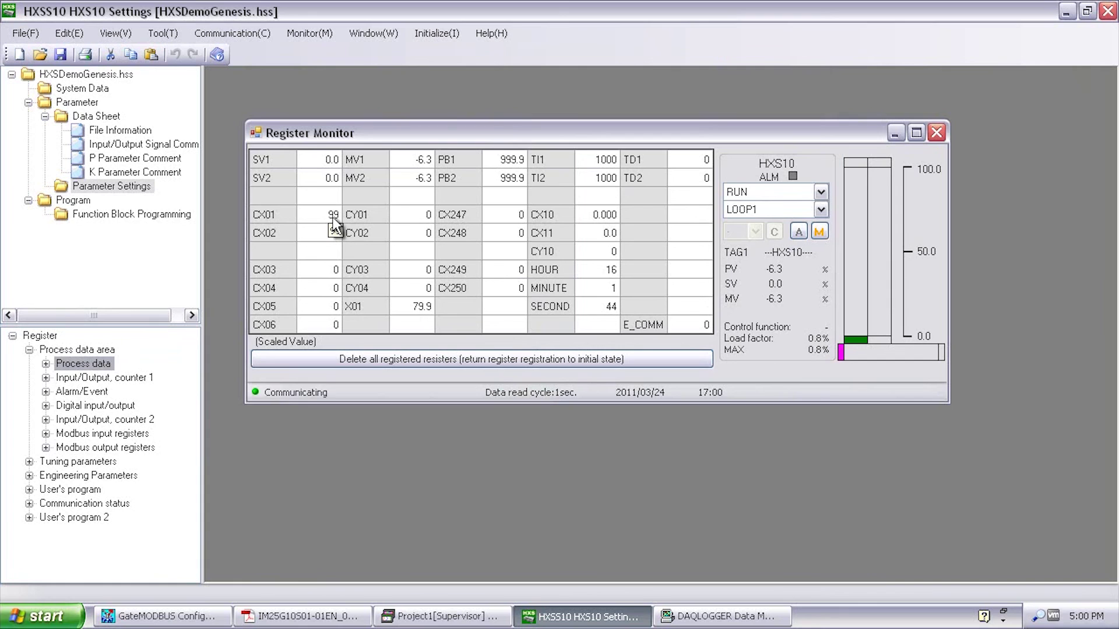
drag(334, 221, 334, 219)
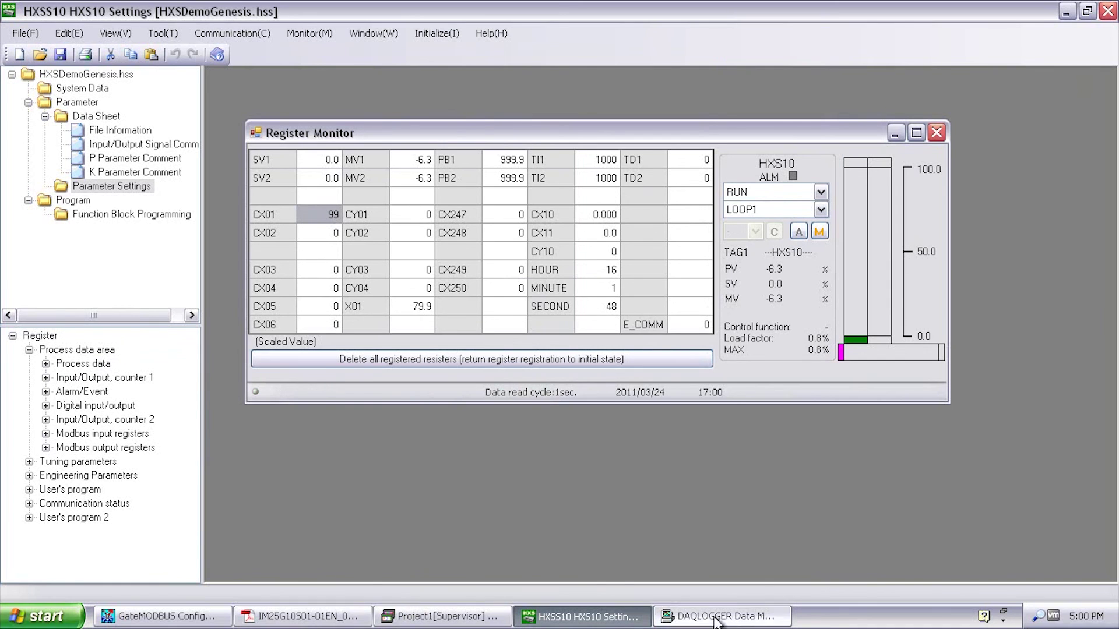
Write 66 to register CX01, then check that DAQLOGGER's TAG0003 reads 66
click(736, 621)
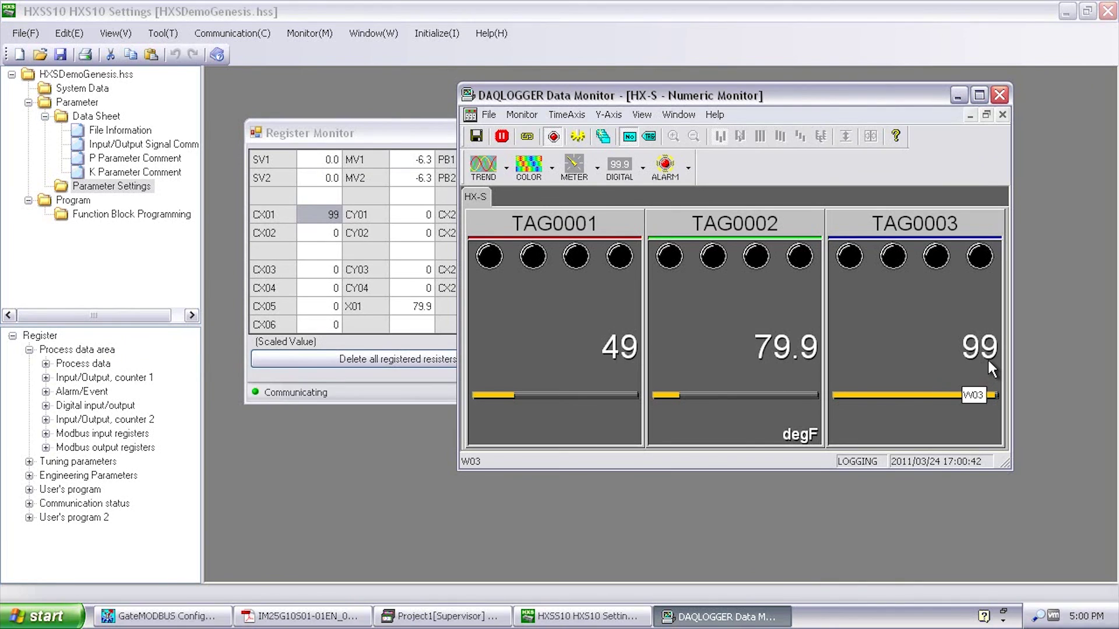
double_click(330, 214)
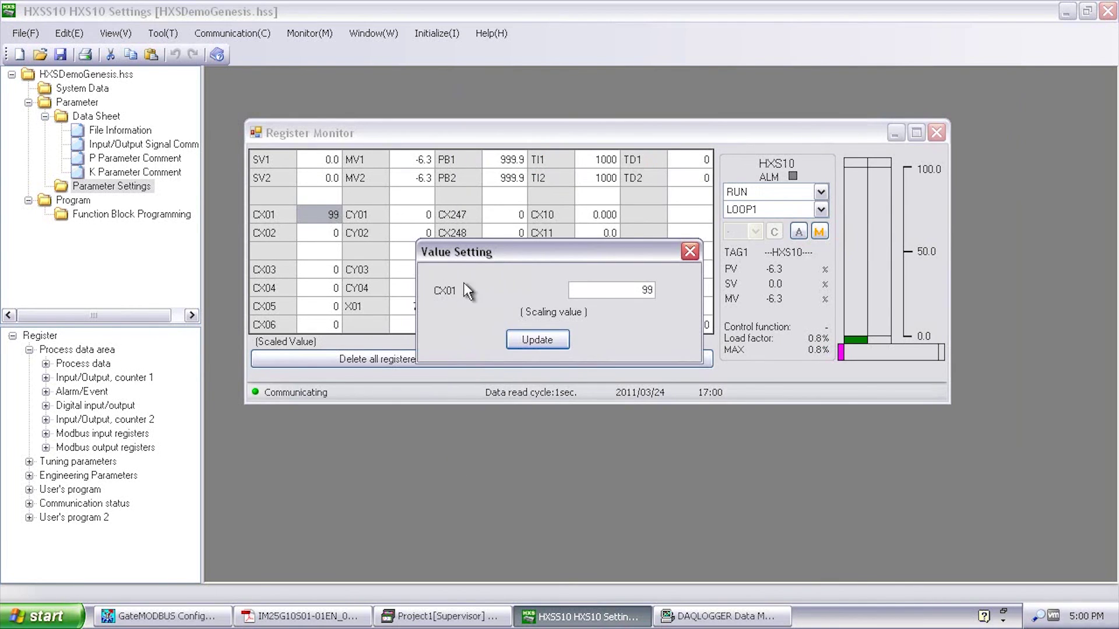
text(66)
click(532, 341)
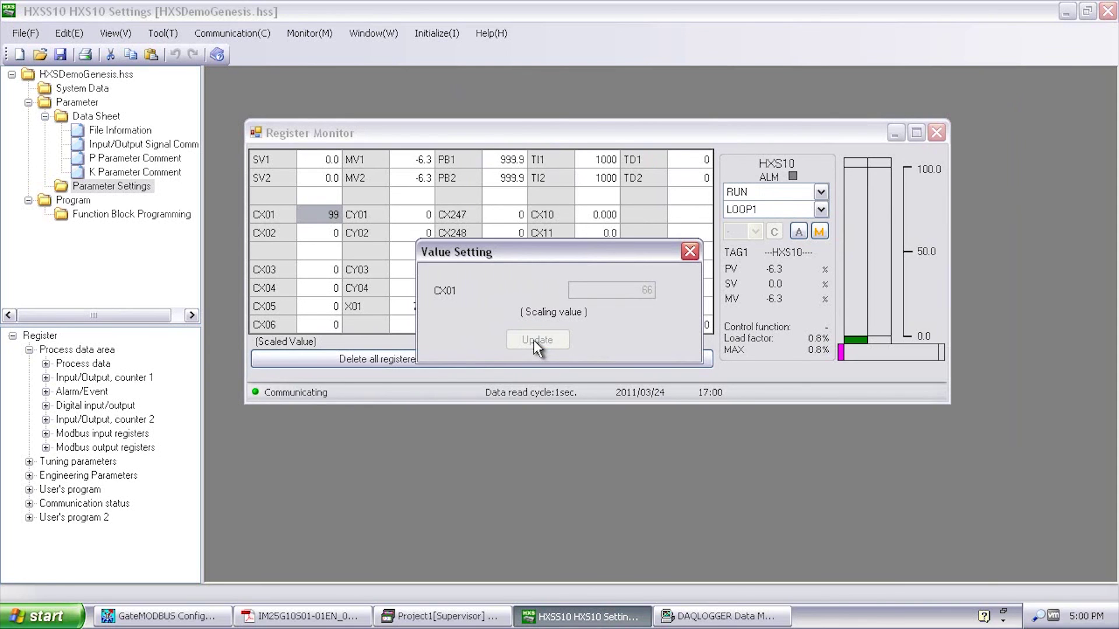
click(728, 621)
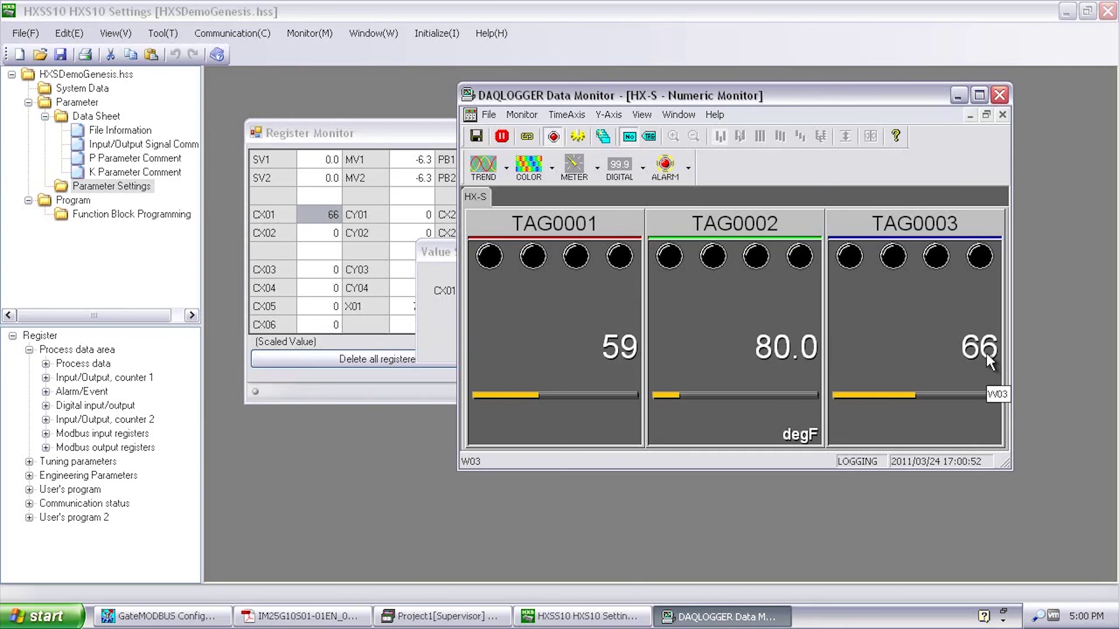
Position the Data Monitor beside the Register Monitor to compare TAG0003 with CX01 at 66
drag(861, 95, 897, 324)
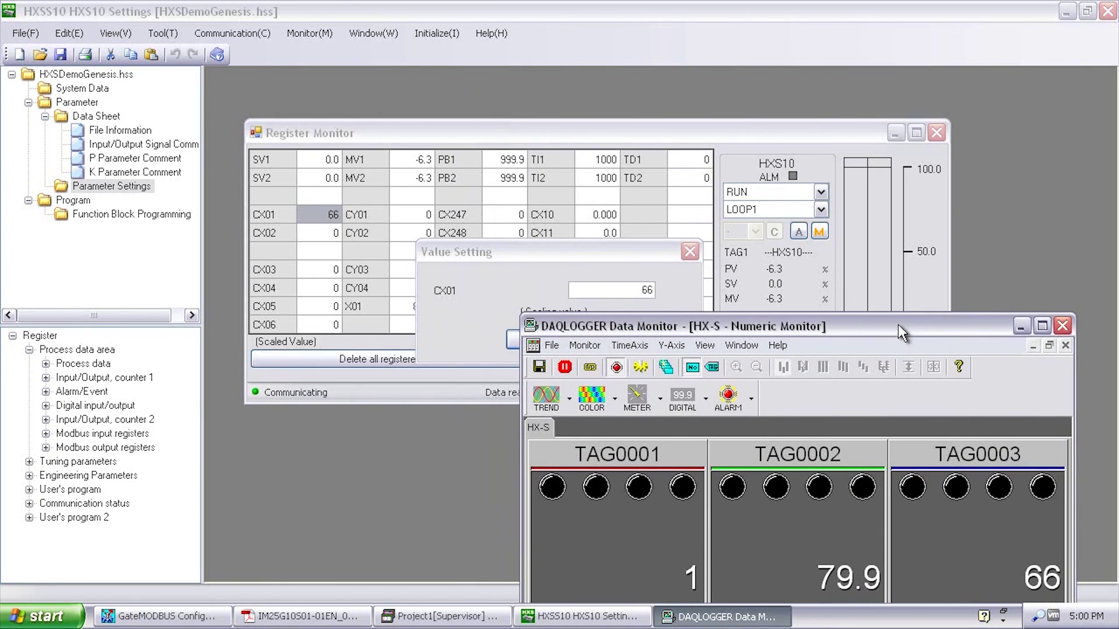
click(694, 256)
click(719, 616)
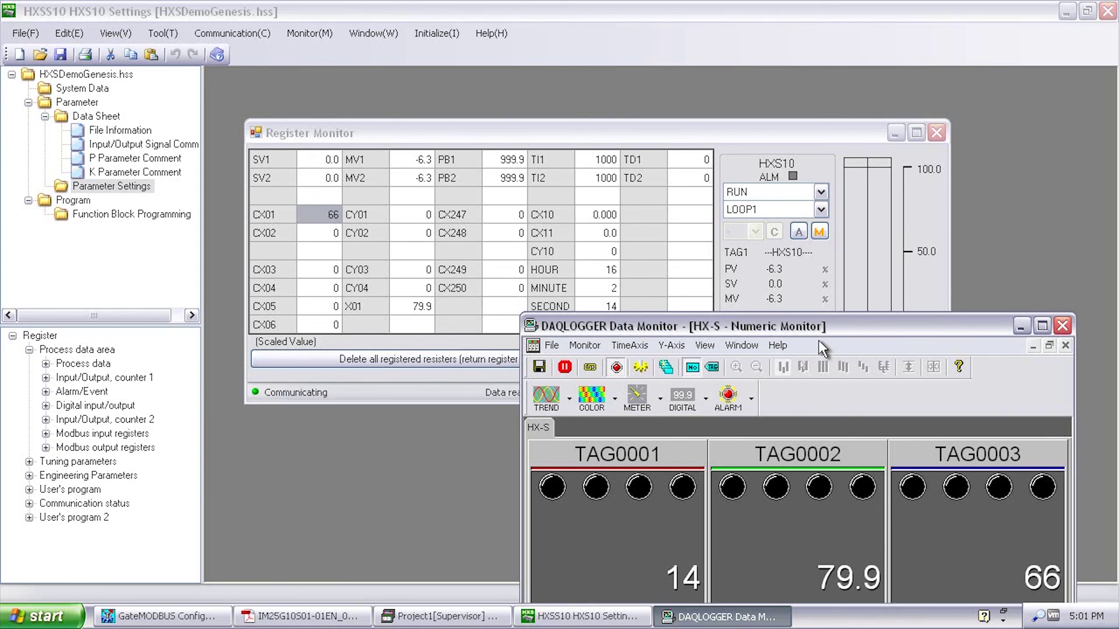
drag(815, 325, 954, 329)
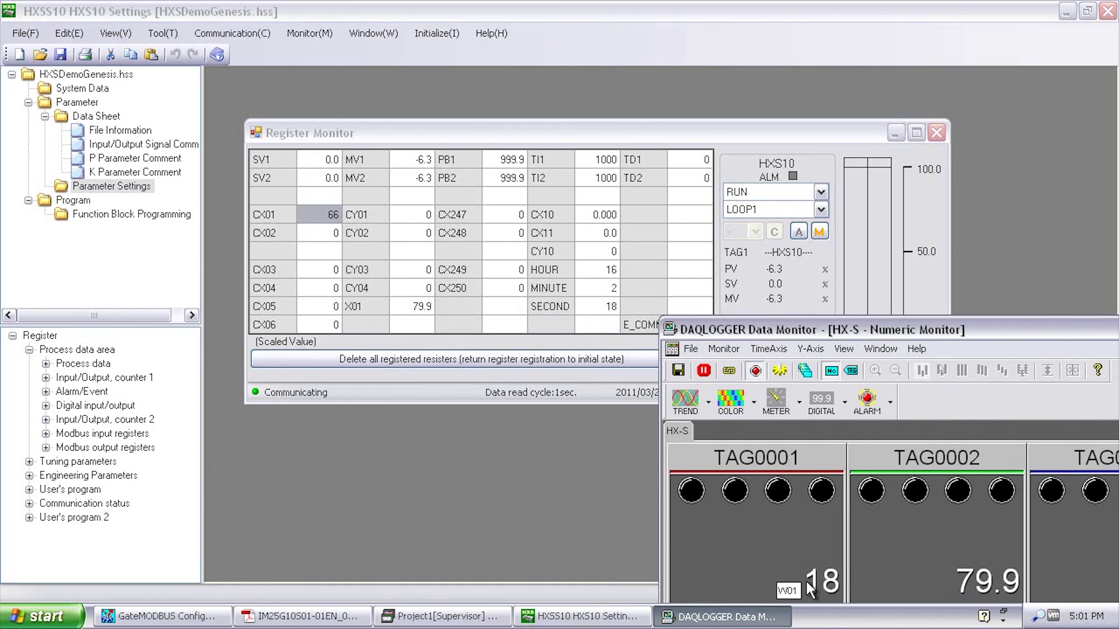
drag(974, 341, 710, 107)
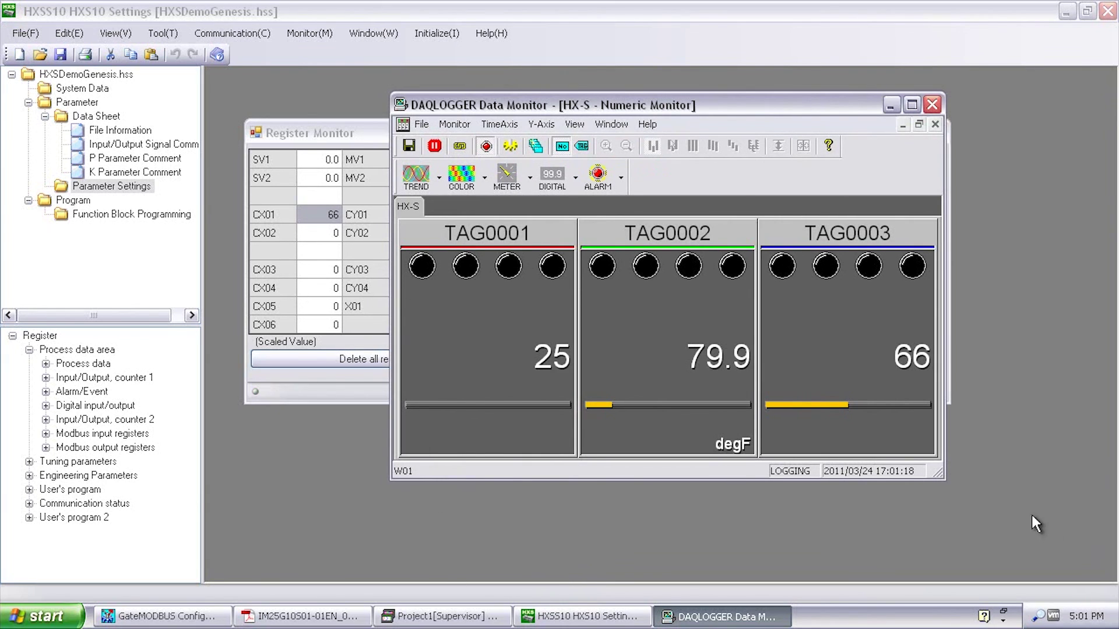
click(305, 130)
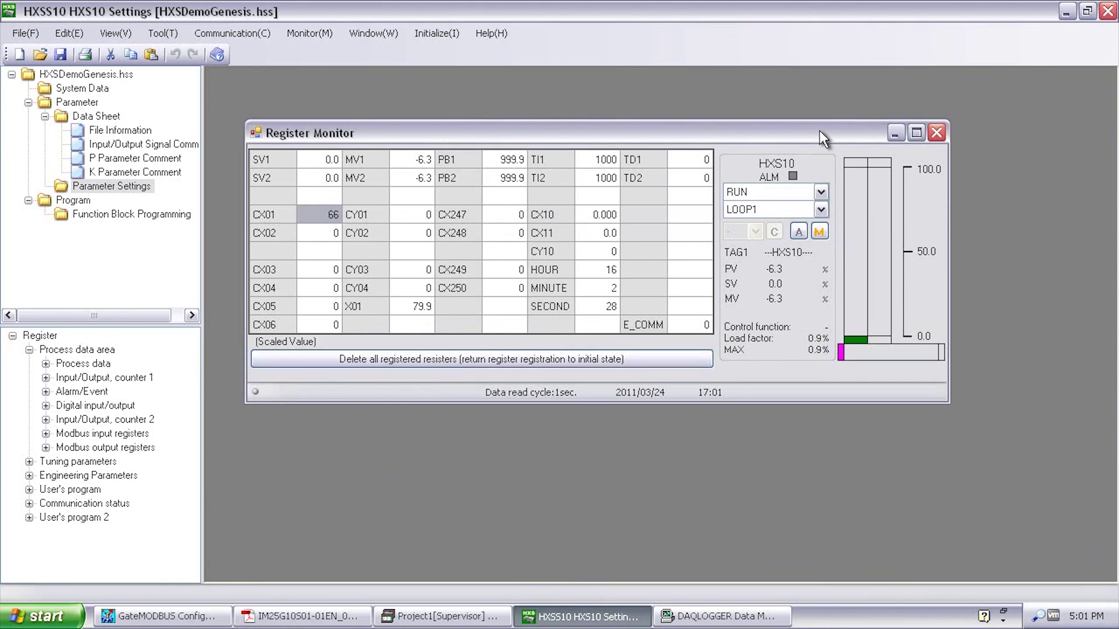
Close the Register Monitor, acknowledge the upload reminder, and show the ENG.MENU 4 INPUT parameters
click(935, 133)
click(575, 357)
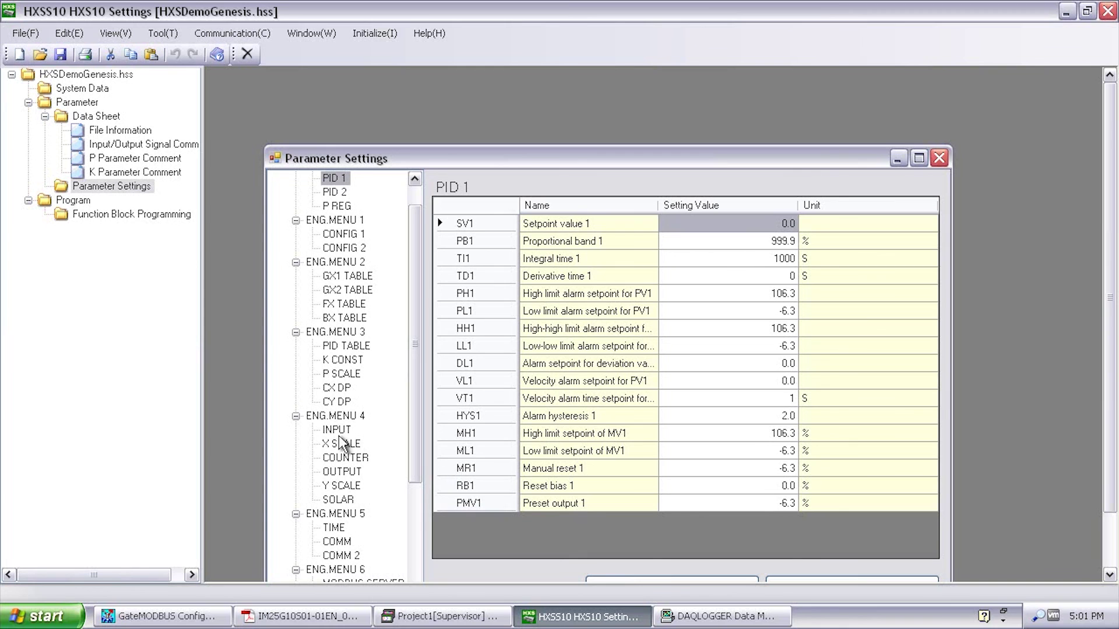
click(339, 431)
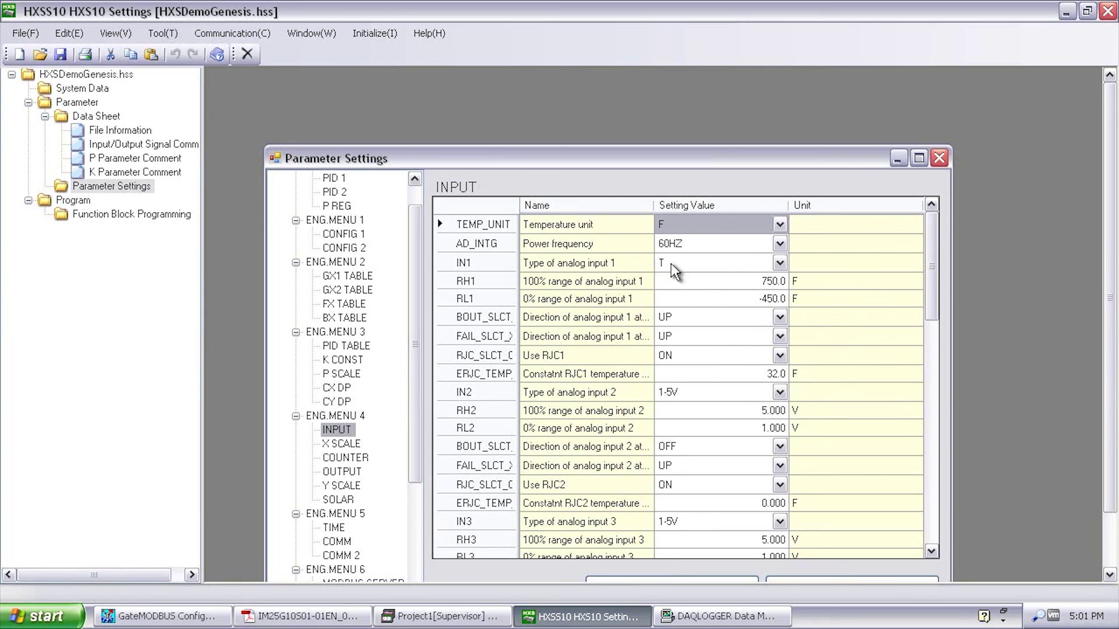
Keep IN1's input type as T (-450.0 to 750.0 F) and display the X SCALE table
click(783, 267)
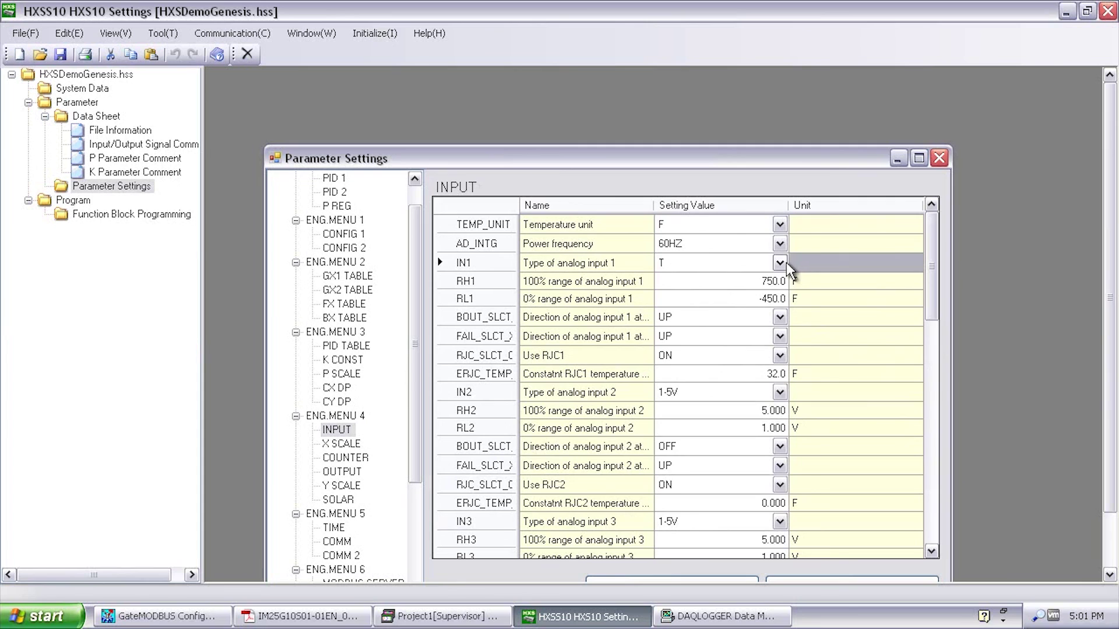
click(786, 264)
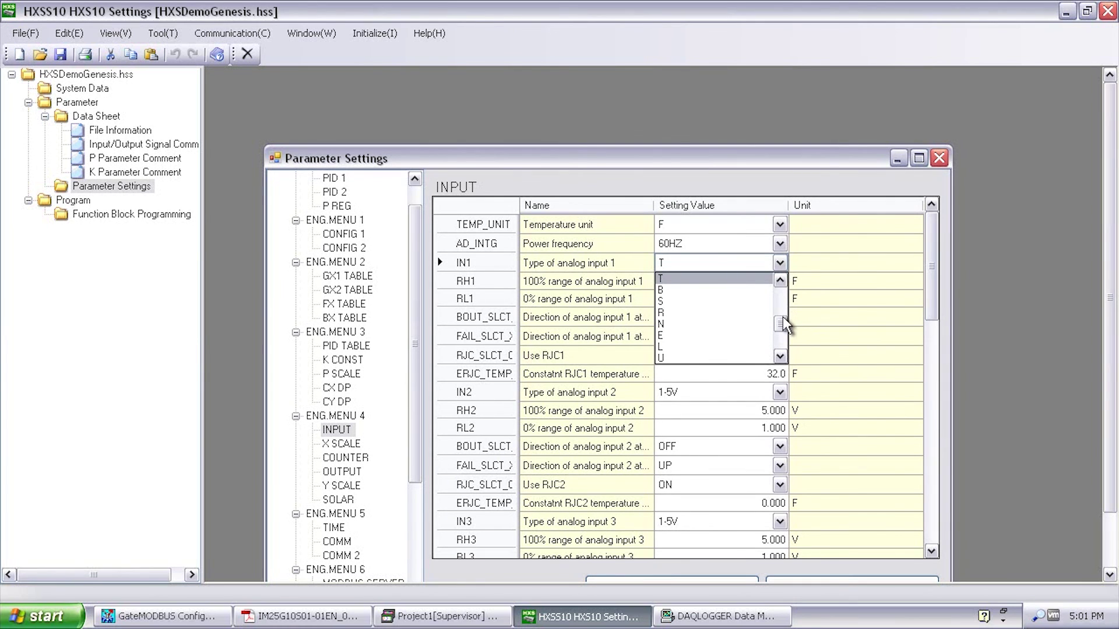
drag(782, 316, 781, 286)
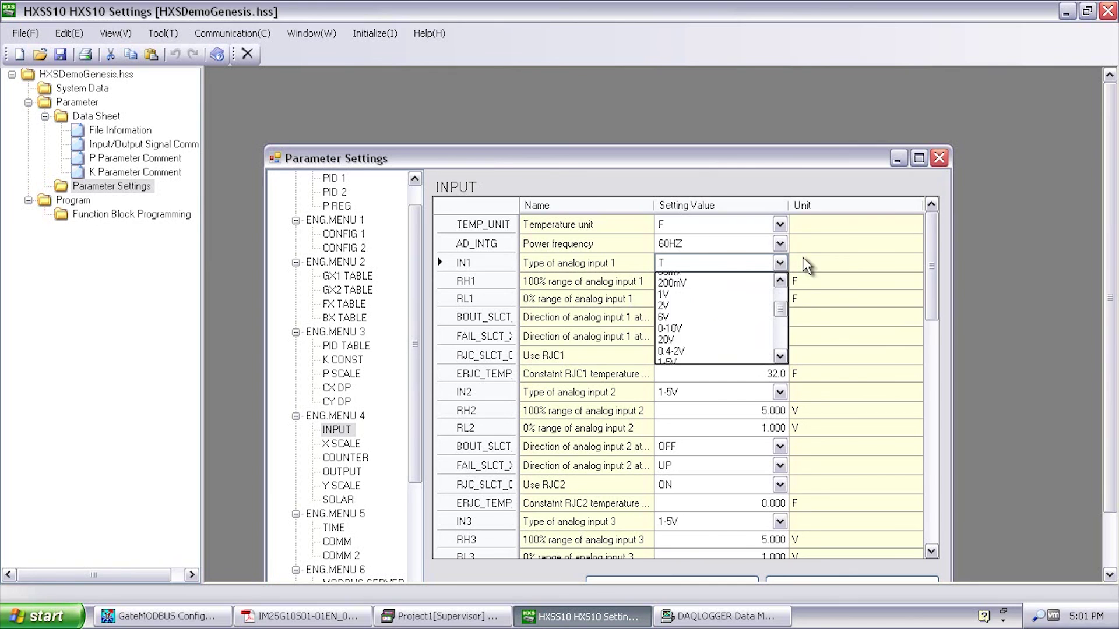
click(802, 257)
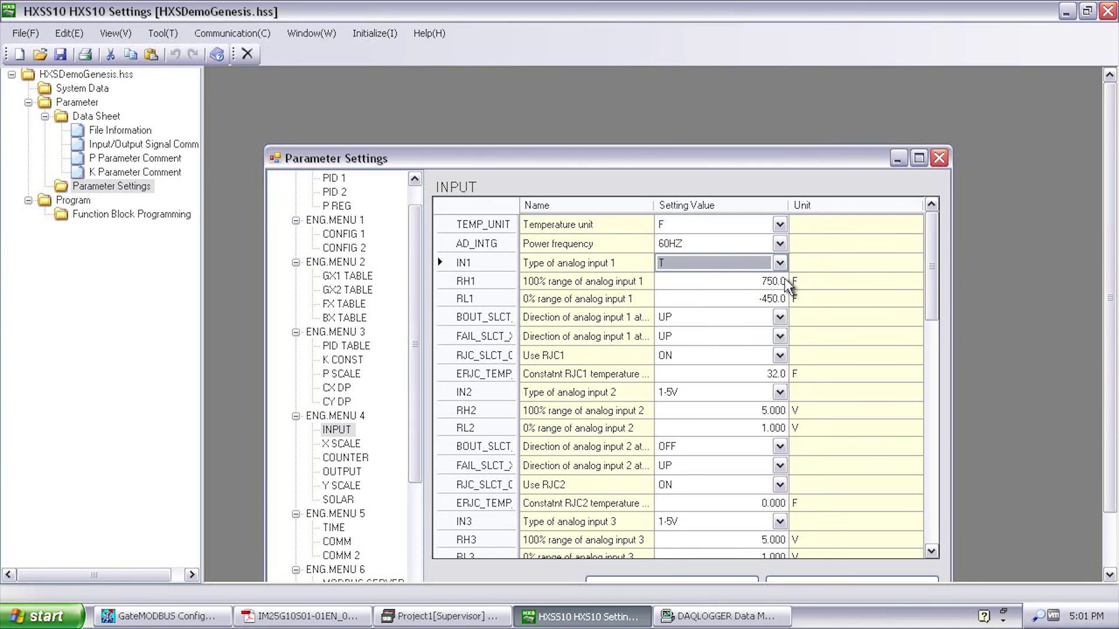
click(348, 447)
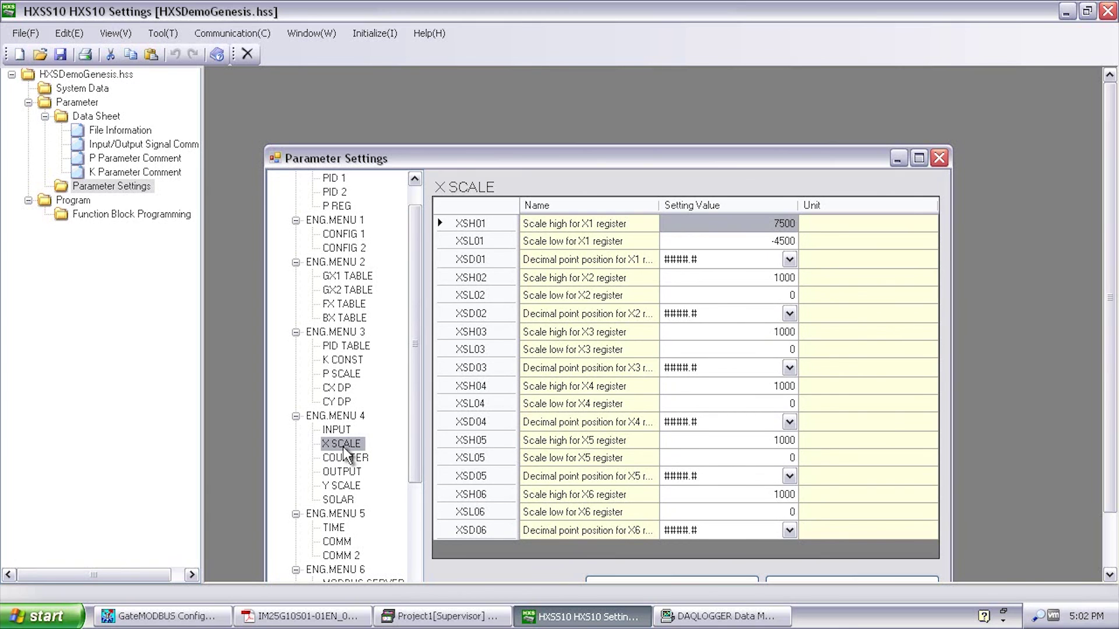
Bring the DAQLOGGER Data Monitor to the front, showing readings 13, 79.9 degF and 66
click(698, 619)
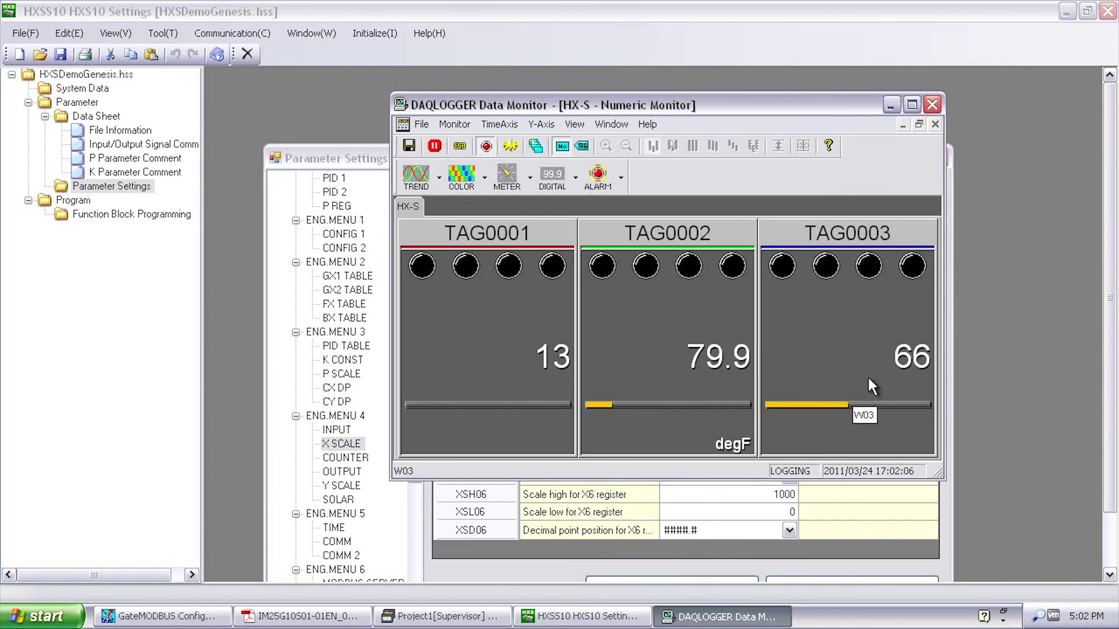